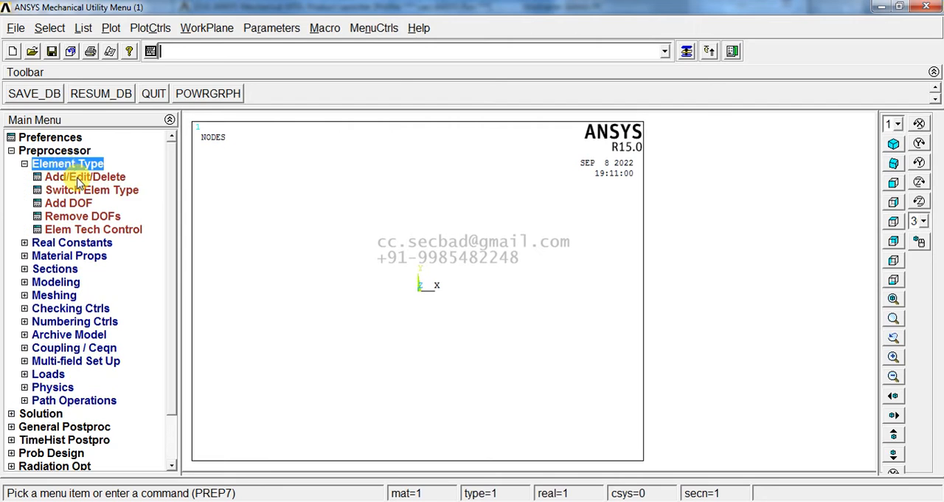
Step: Add the structural solid element type 8 node 183 as element type 1
left_click(103, 353)
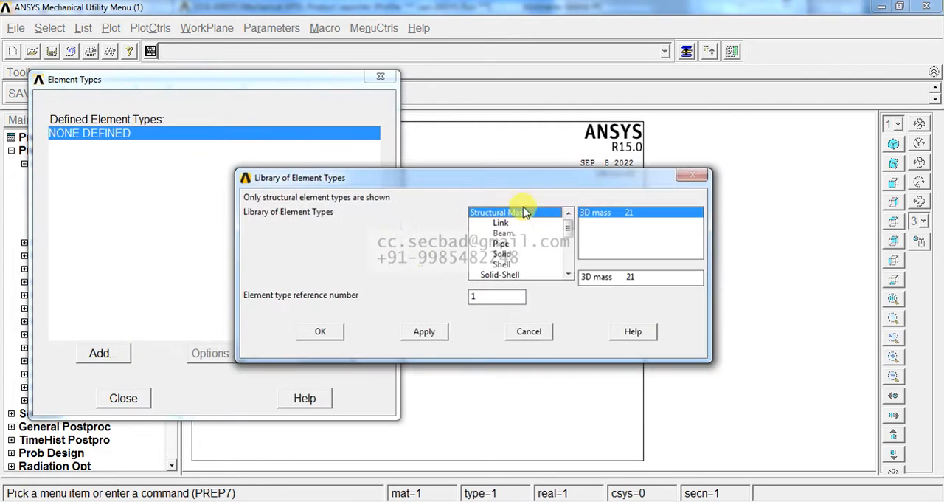
left_click(504, 253)
left_click(610, 222)
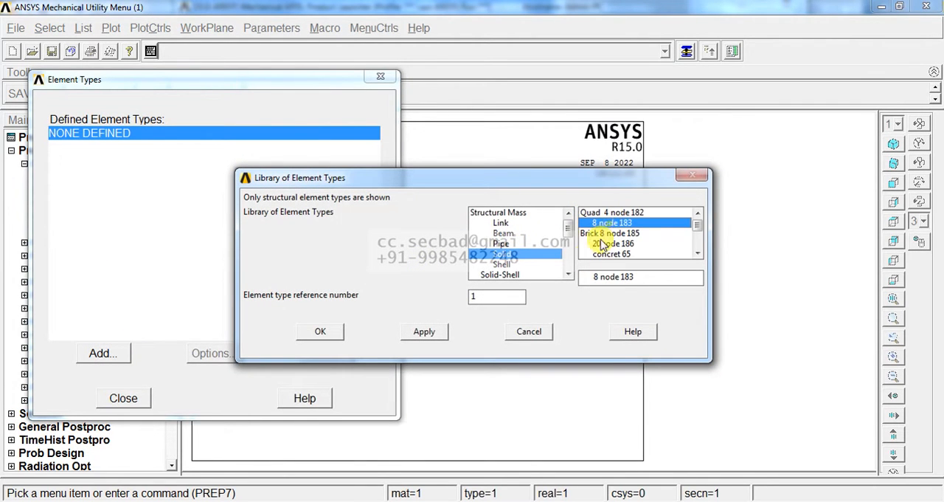
left_click(325, 331)
Step: Set the PLANE183 element behavior to plane stress with thickness (Plane strs w/thk) and close the element types
left_click(237, 353)
left_click(532, 253)
left_click(540, 298)
left_click(369, 323)
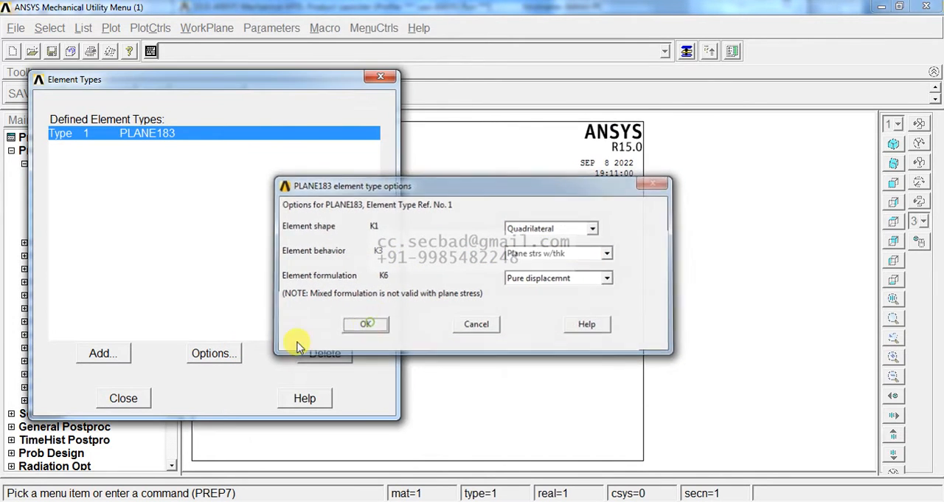
left_click(123, 398)
Step: Add real constant set 1 for PLANE183 with a thickness of 5
left_click(93, 244)
left_click(119, 185)
left_click(76, 303)
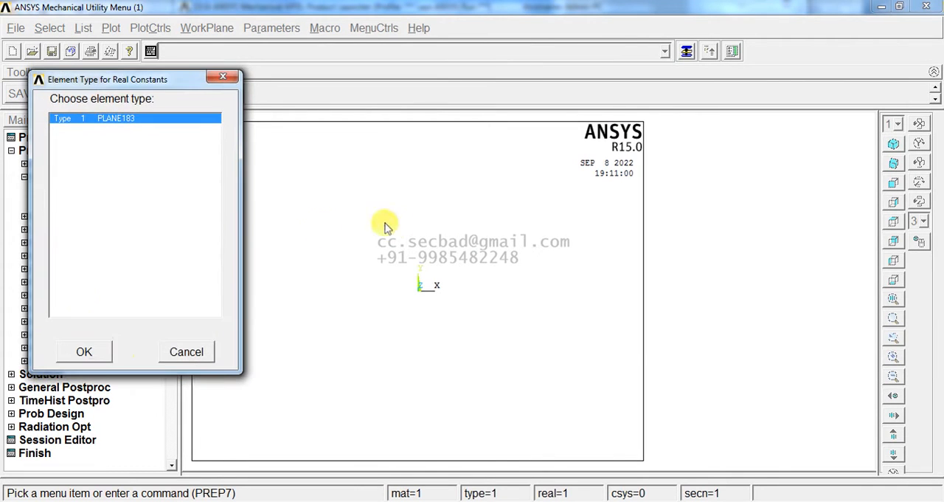
left_click(84, 352)
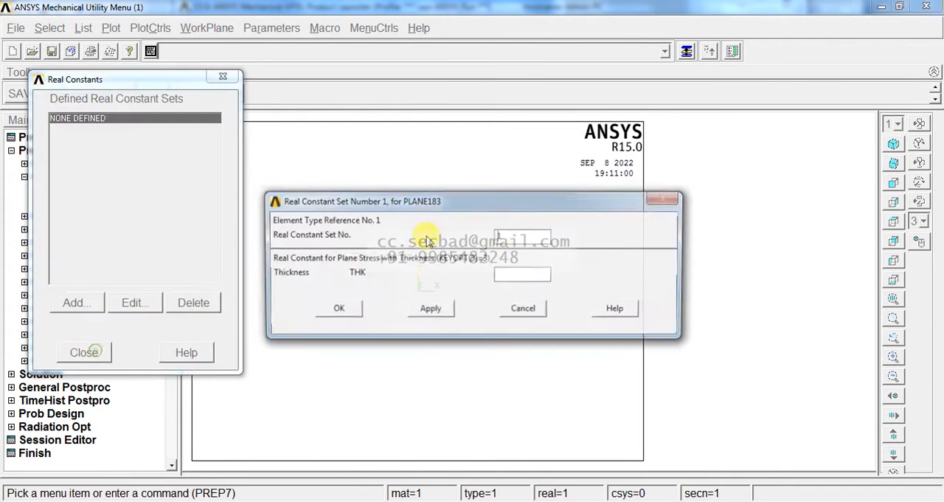
left_click(519, 273)
type("5")
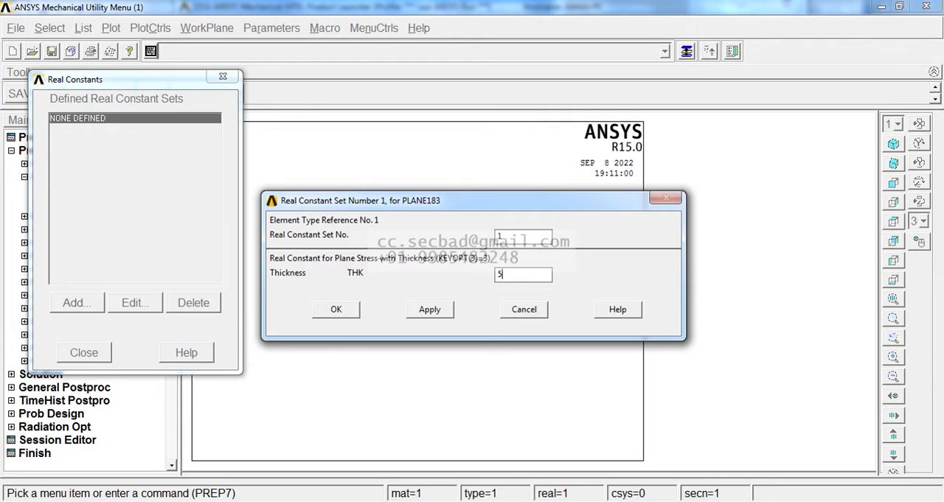
left_click(345, 312)
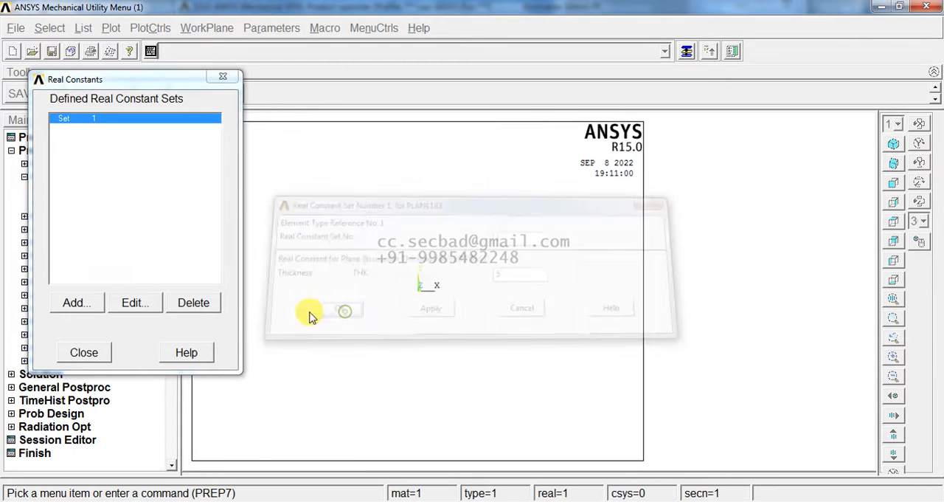
left_click(85, 353)
Step: Define material model 1 as structural linear elastic isotropic with EX 2e5 and PRXY 0.3
left_click(68, 216)
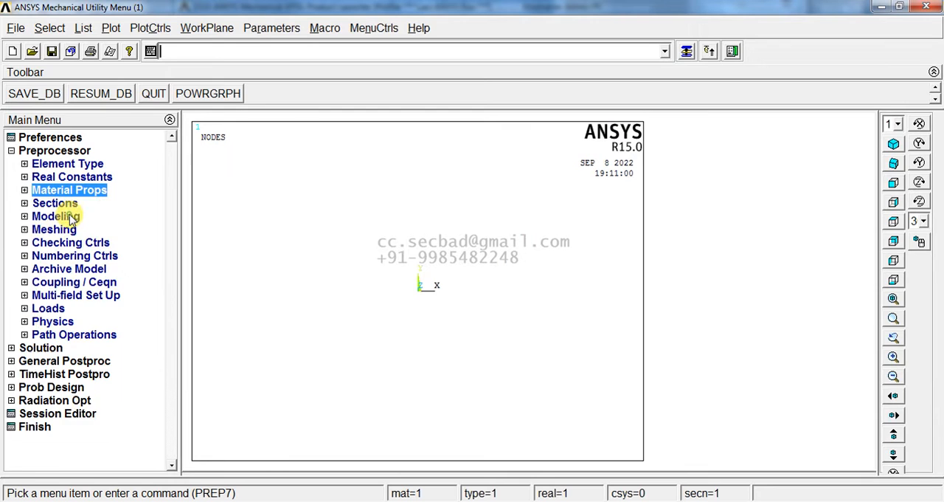
left_click(82, 230)
double_click(497, 234)
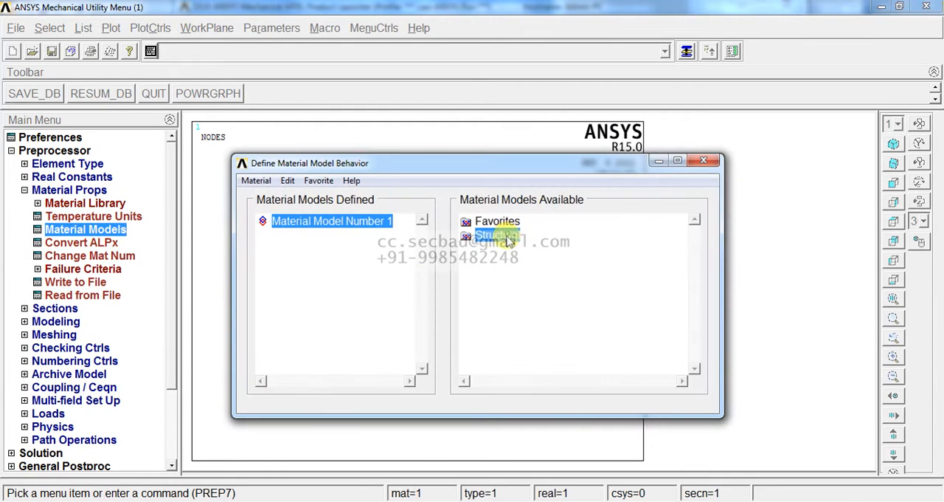
double_click(512, 250)
double_click(524, 264)
double_click(555, 277)
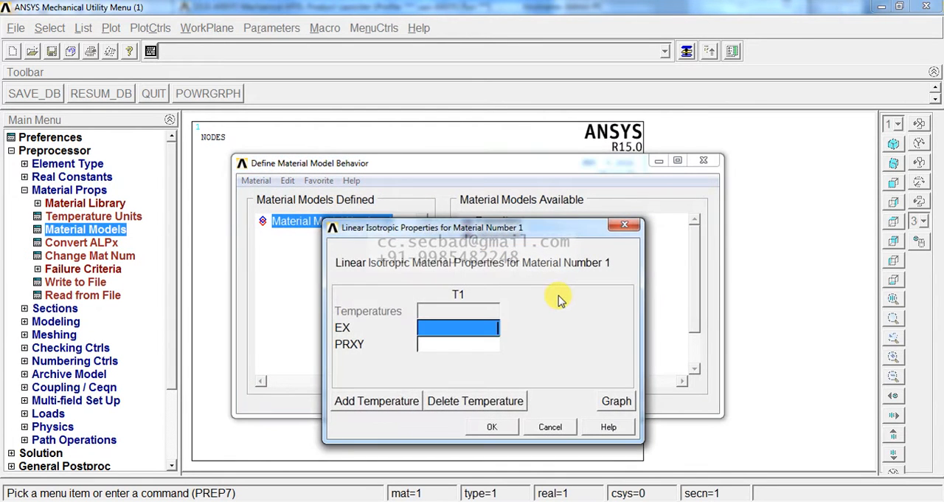
type("2e5")
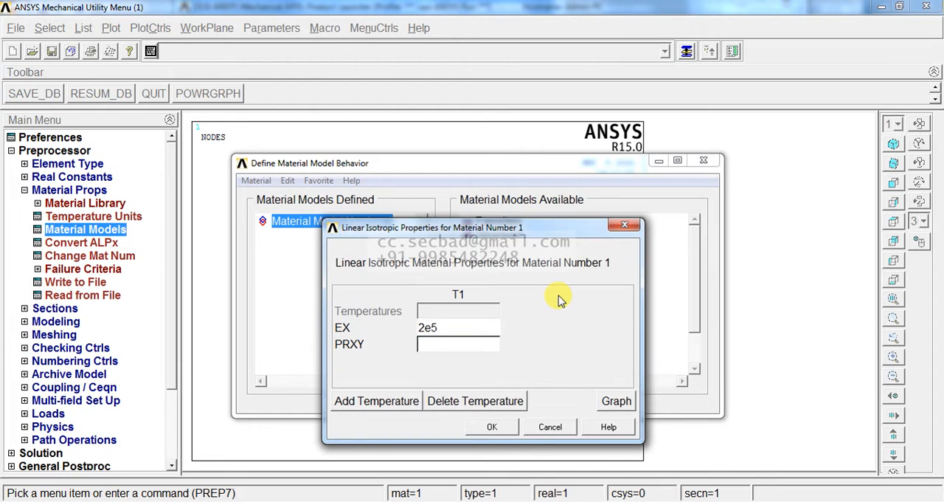
key("Tab")
type("0")
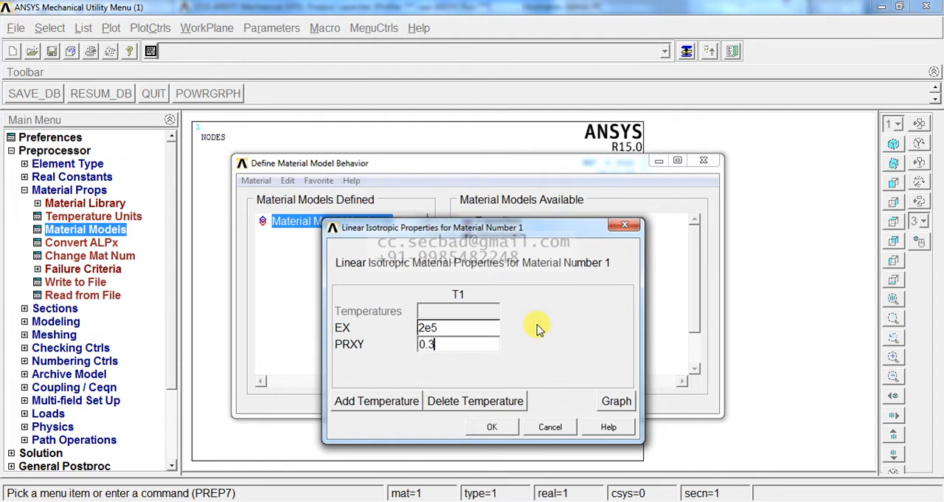
left_click(494, 427)
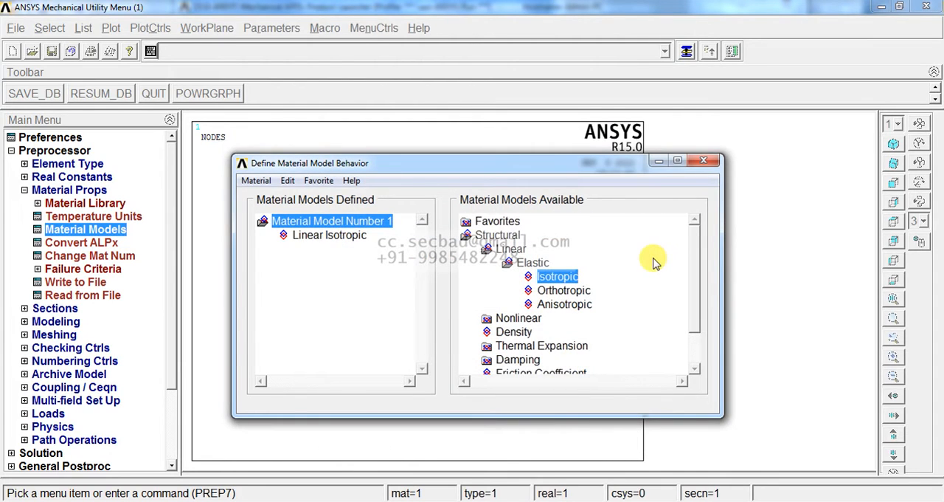
left_click(705, 161)
left_click(55, 190)
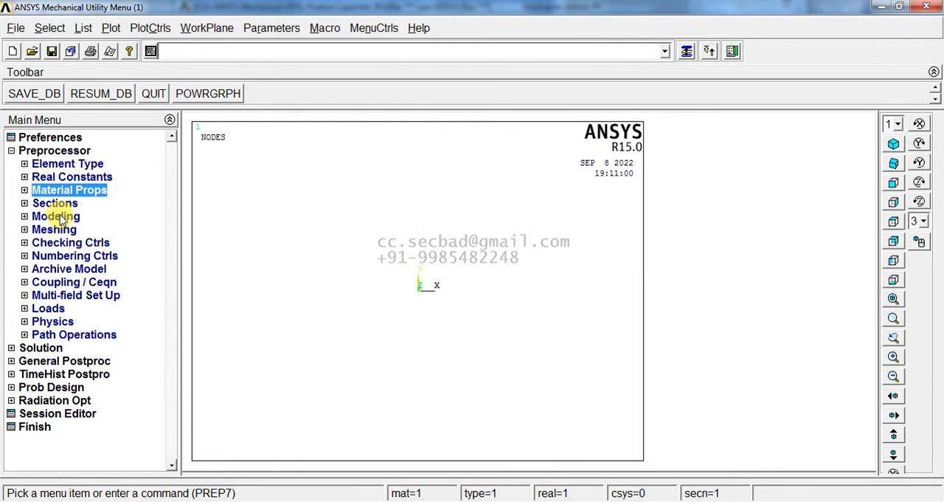
Step: Create keypoints in the active coordinate system at the origin and at X 0, Y 108
left_click(58, 216)
left_click(62, 229)
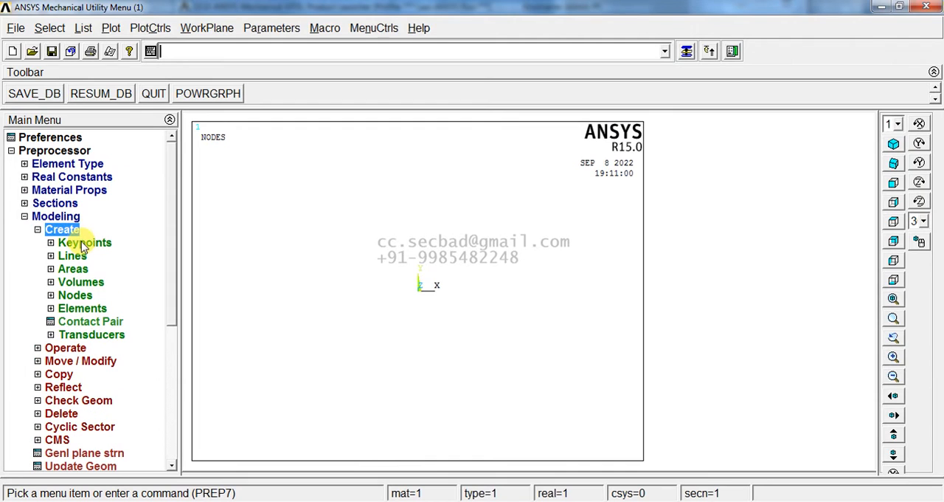
left_click(83, 245)
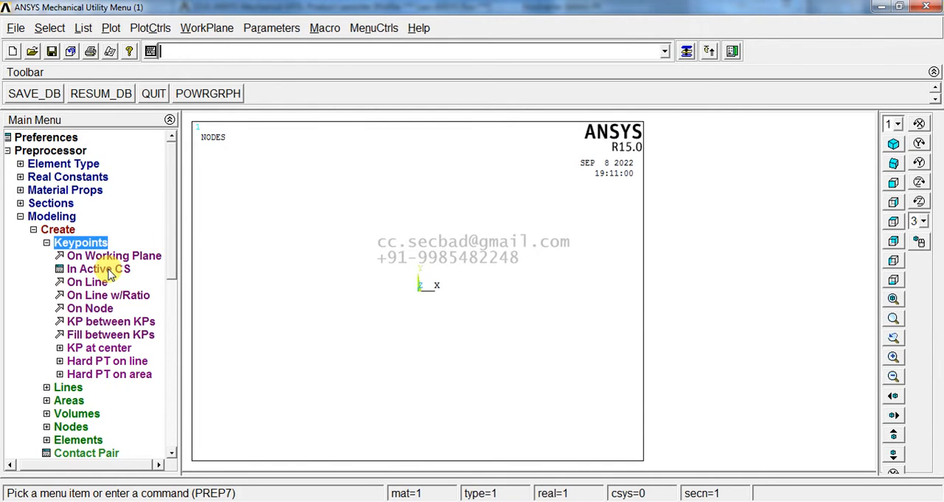
left_click(99, 269)
left_click_drag(472, 169, 430, 167)
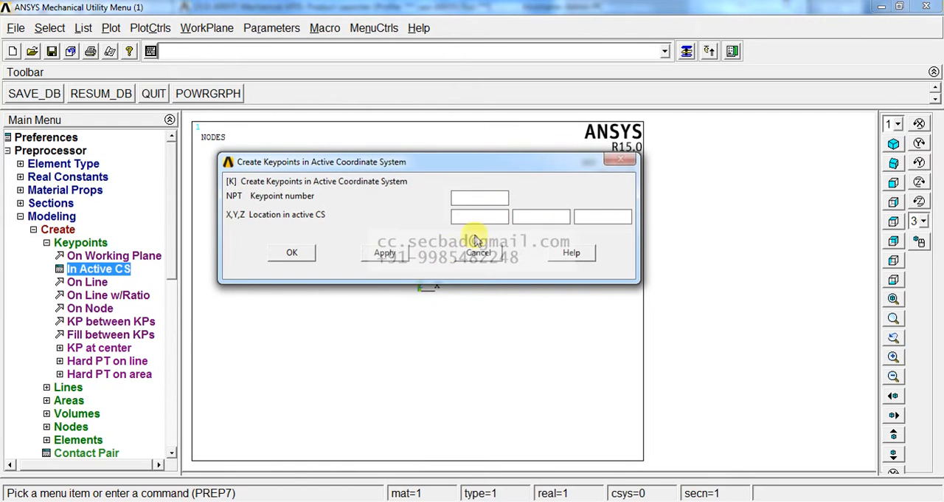
left_click(395, 255)
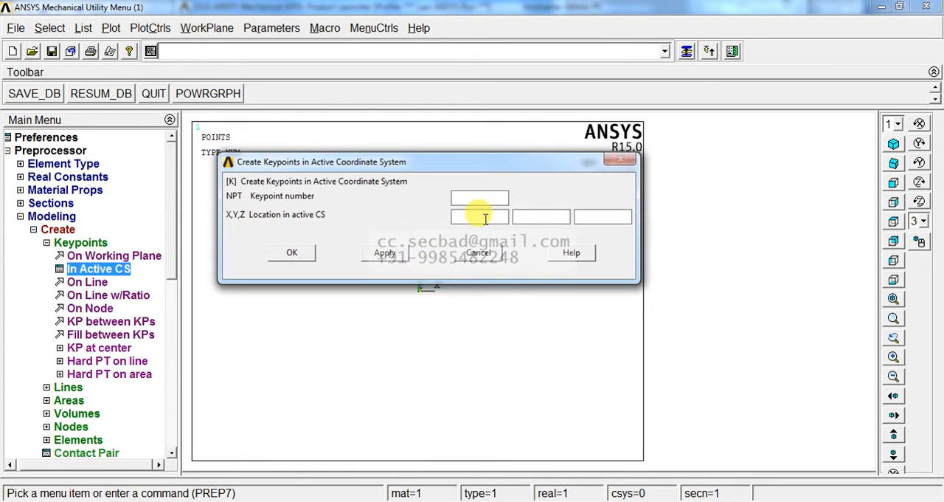
left_click(548, 217)
type("108")
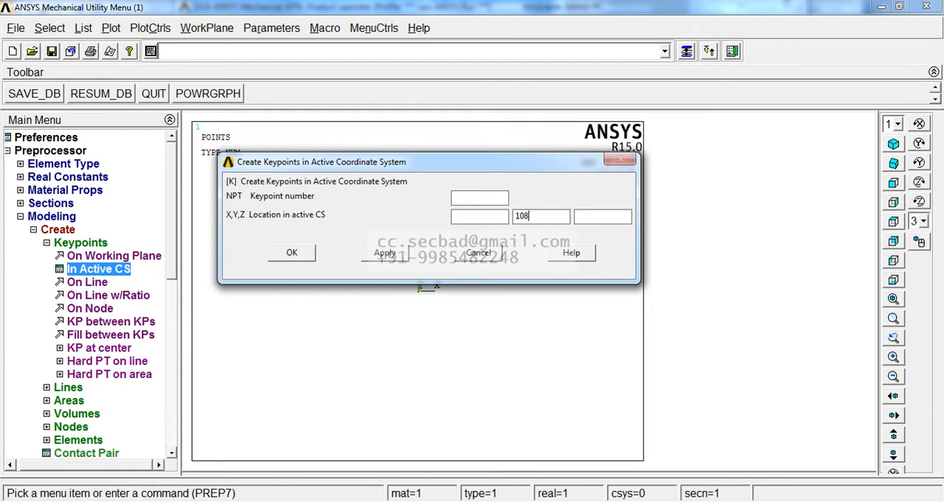
left_click(389, 256)
Step: Create keypoints in the active coordinate system at (420, 11) and (420, 97)
left_click_drag(461, 164, 395, 157)
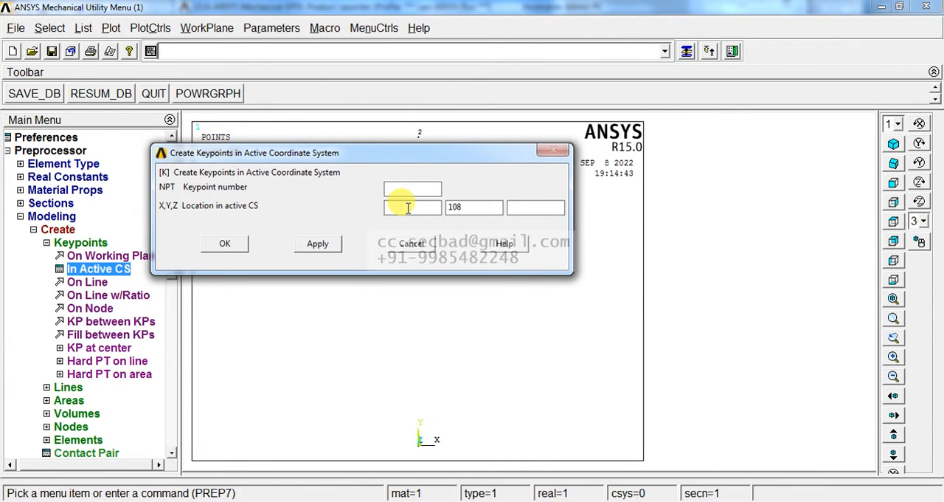
type("420")
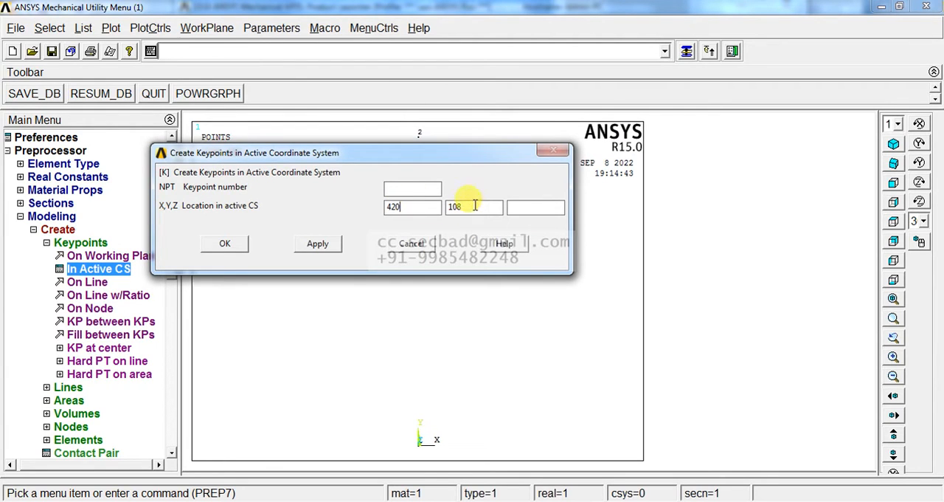
left_click_drag(474, 205, 446, 208)
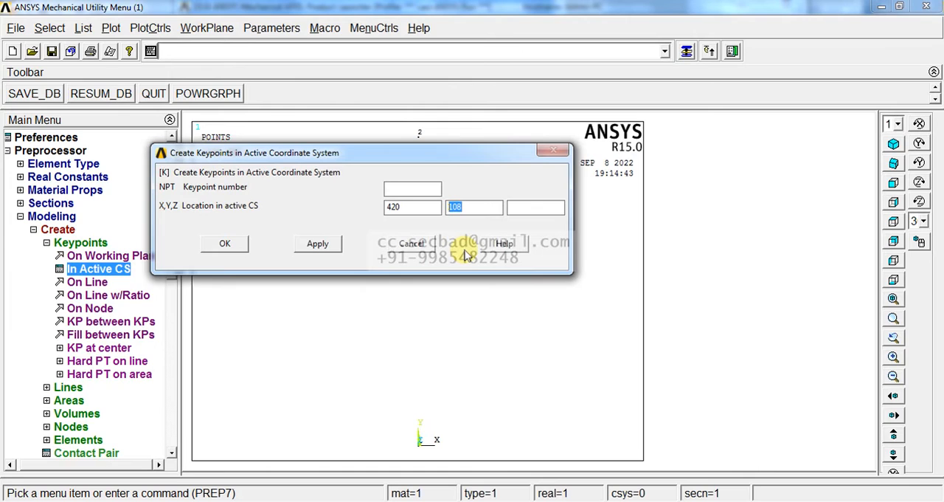
left_click(318, 250)
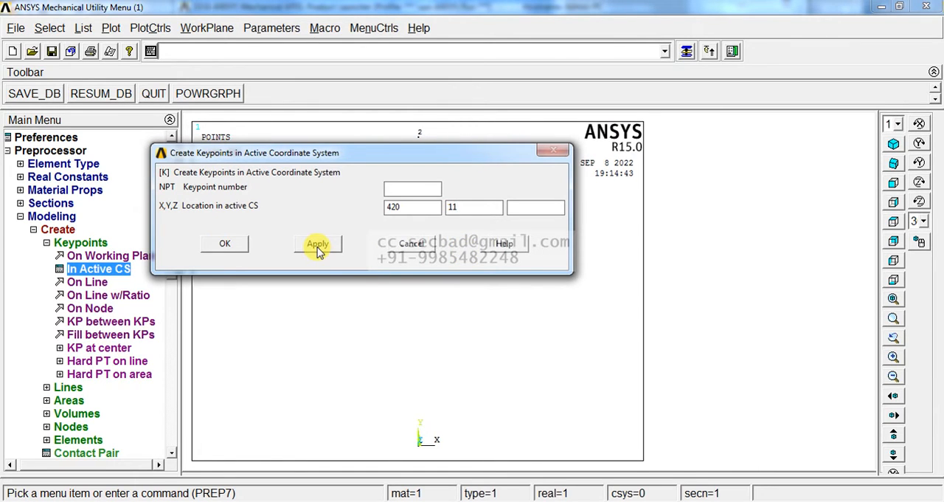
left_click(317, 247)
double_click(450, 208)
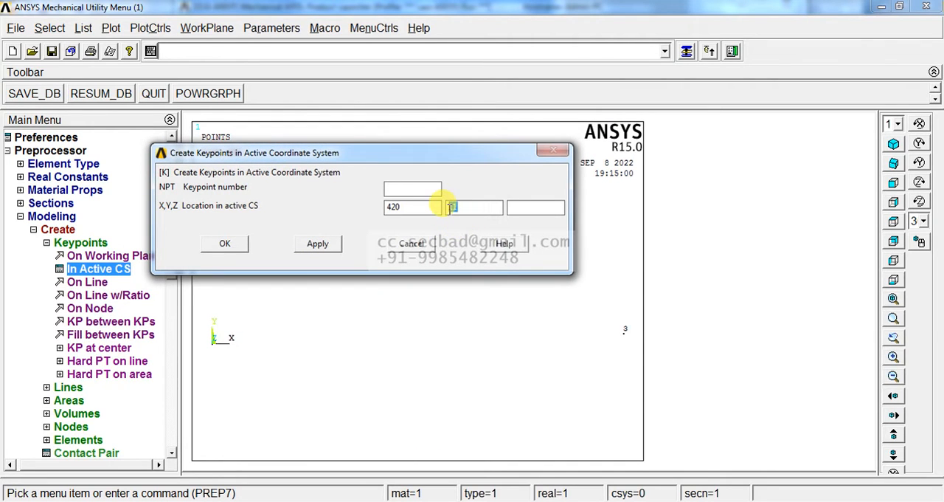
type("97")
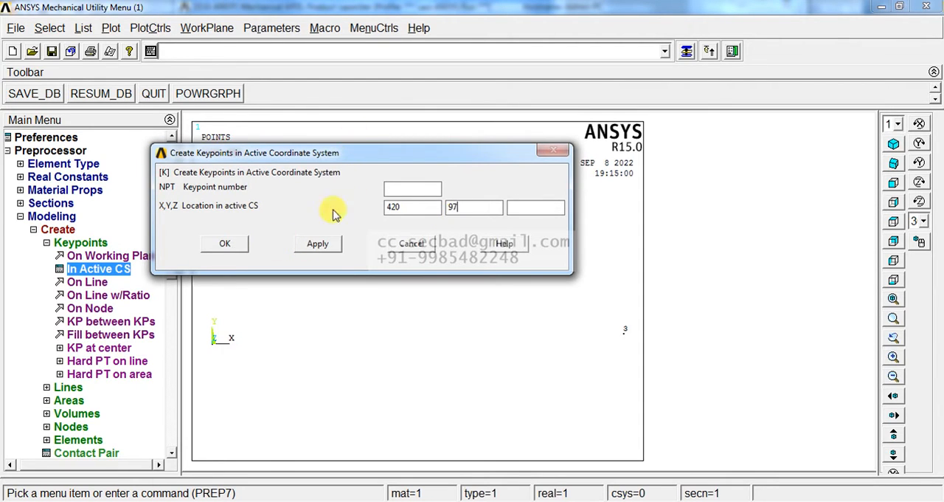
left_click(317, 244)
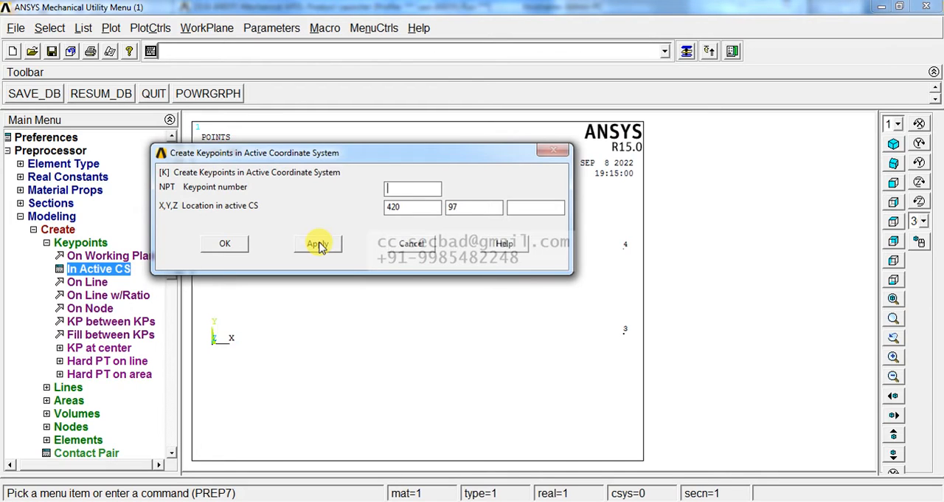
Step: Create keypoints in the active coordinate system at (80, 44) and (80, 64)
left_click_drag(417, 208, 366, 214)
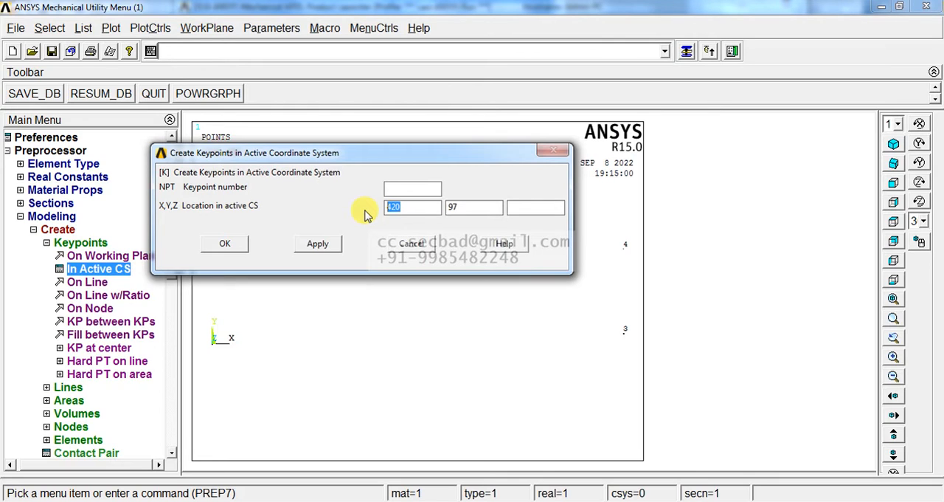
double_click(470, 207)
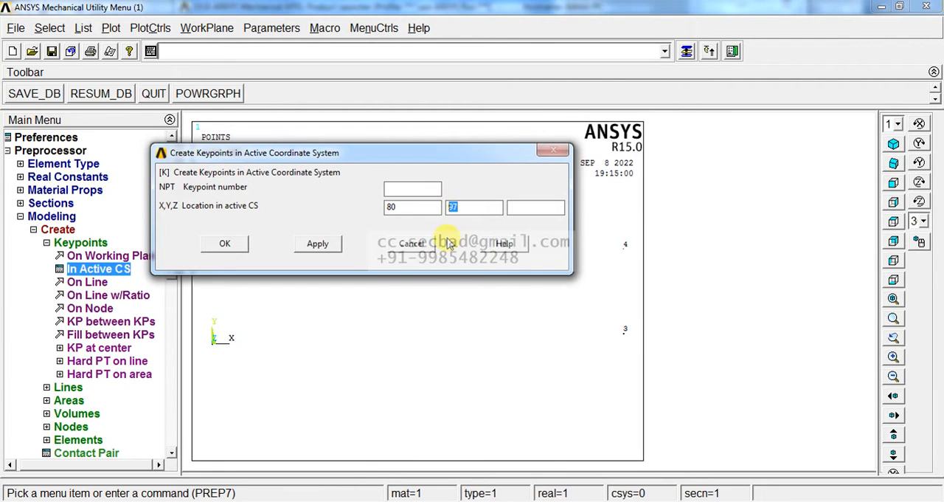
left_click(330, 246)
double_click(453, 207)
type("64")
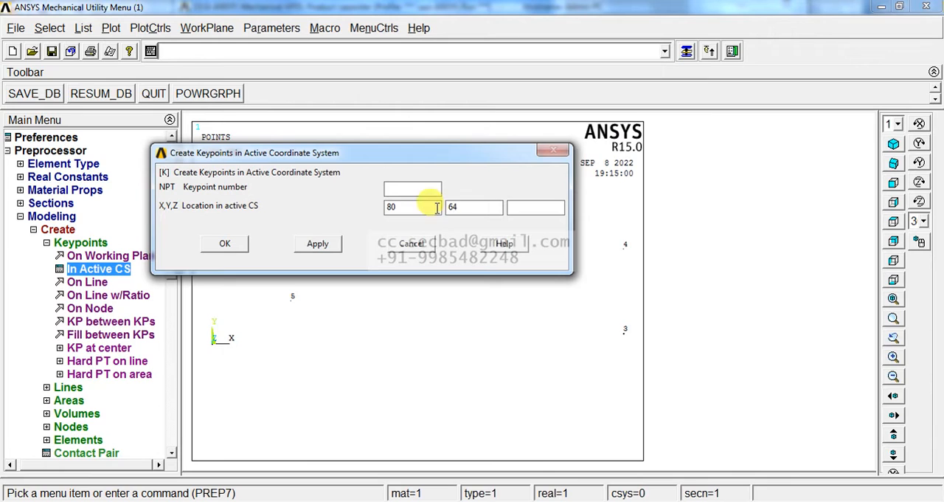
left_click(331, 246)
Step: Create keypoints at (345, 64) and (345, 44) and finish the keypoint entry
double_click(404, 207)
type("3")
left_click(324, 244)
double_click(461, 207)
type("44")
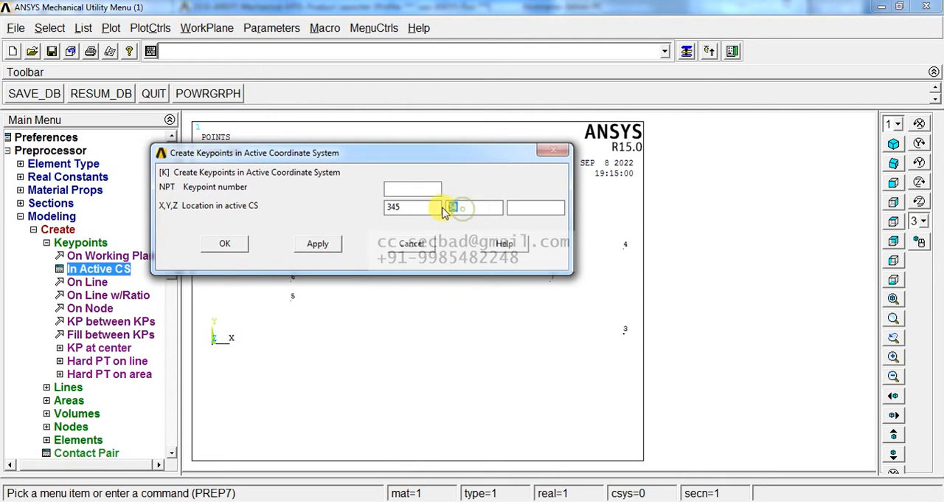
left_click(226, 244)
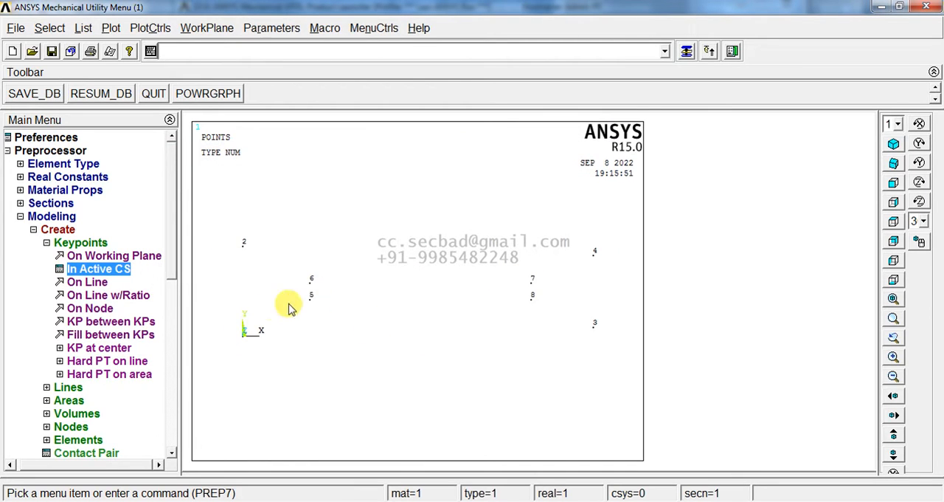
Step: Place two freehand keypoints on the working plane, one beyond each end of the existing points at about mid-height
left_click(92, 255)
left_click(222, 286)
left_click(628, 283)
middle_click(533, 367)
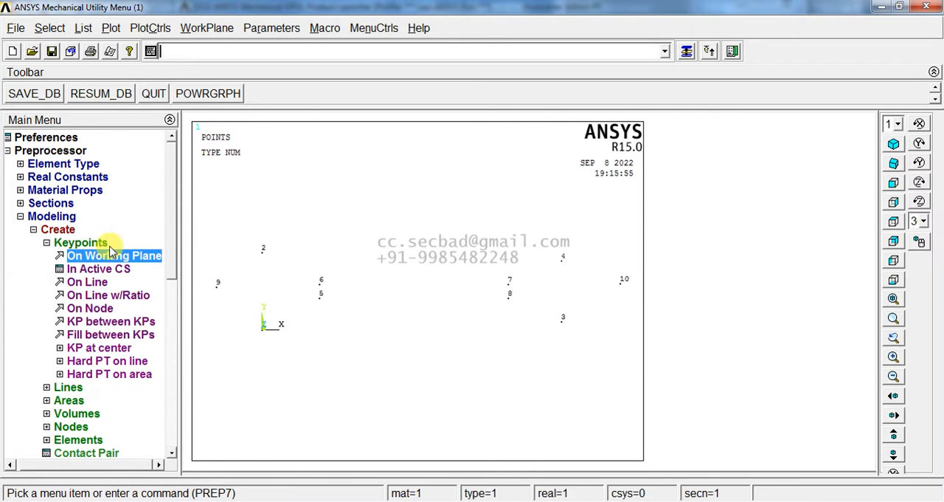
Step: Create an arc of radius 54 from keypoint 2 to keypoint 1, using keypoint 9 for the curvature side
left_click(88, 242)
left_click(72, 255)
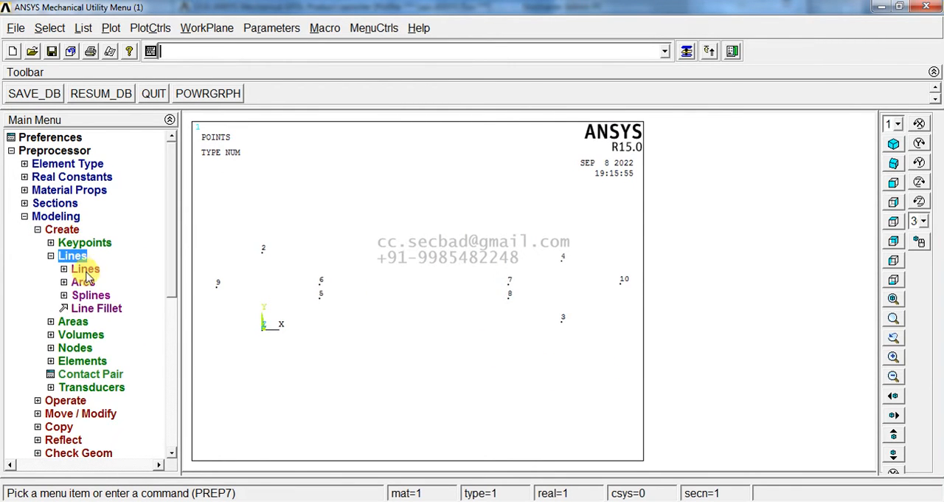
left_click(82, 282)
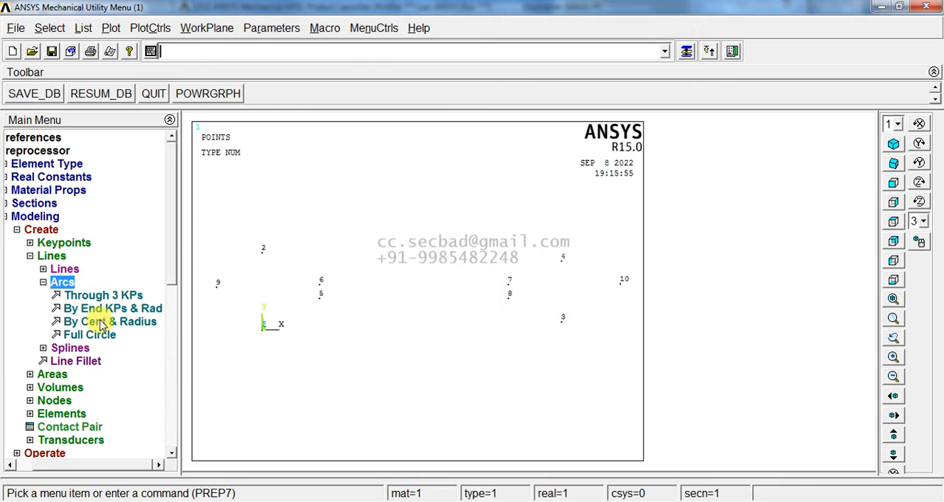
left_click(106, 307)
left_click(263, 252)
left_click(263, 330)
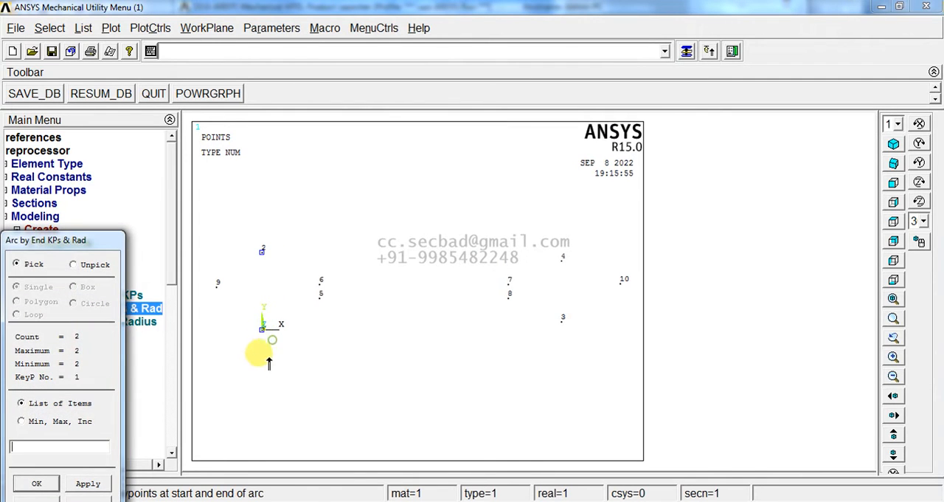
middle_click(267, 357)
left_click(216, 287)
middle_click(237, 308)
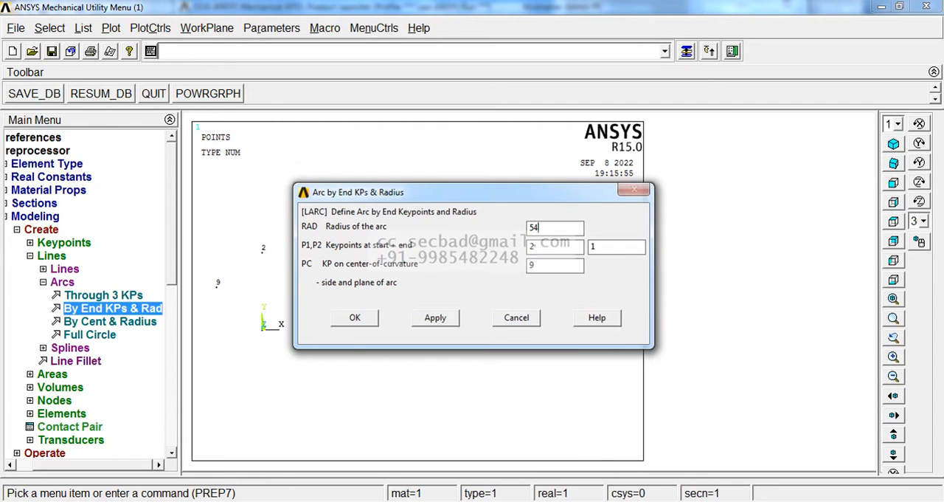
left_click(435, 317)
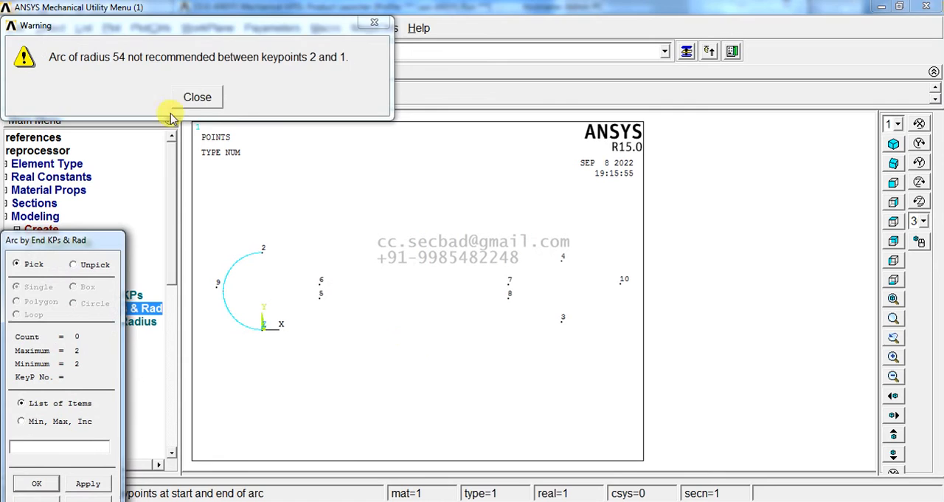
left_click(197, 97)
Step: Create an arc of radius 43 from keypoint 4 to keypoint 3, using keypoint 10 for the curvature side
left_click(562, 258)
left_click(562, 322)
left_click(615, 306)
middle_click(586, 359)
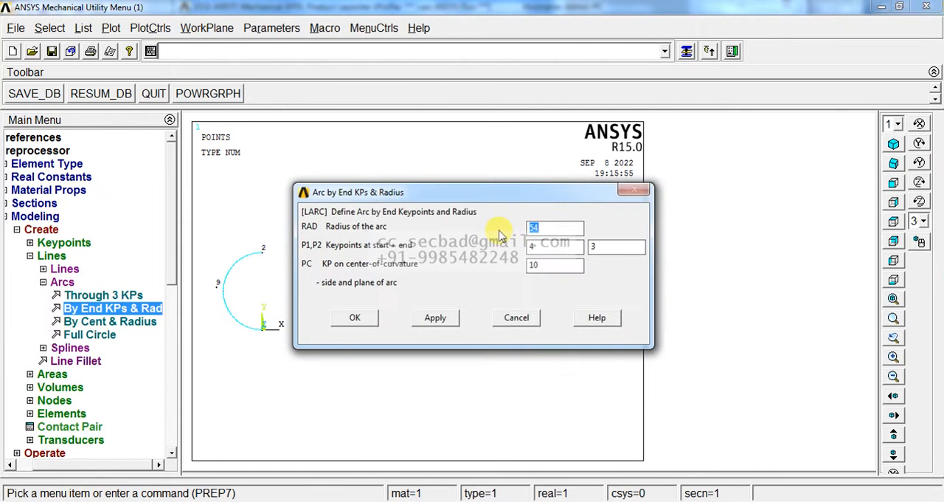
left_click(354, 313)
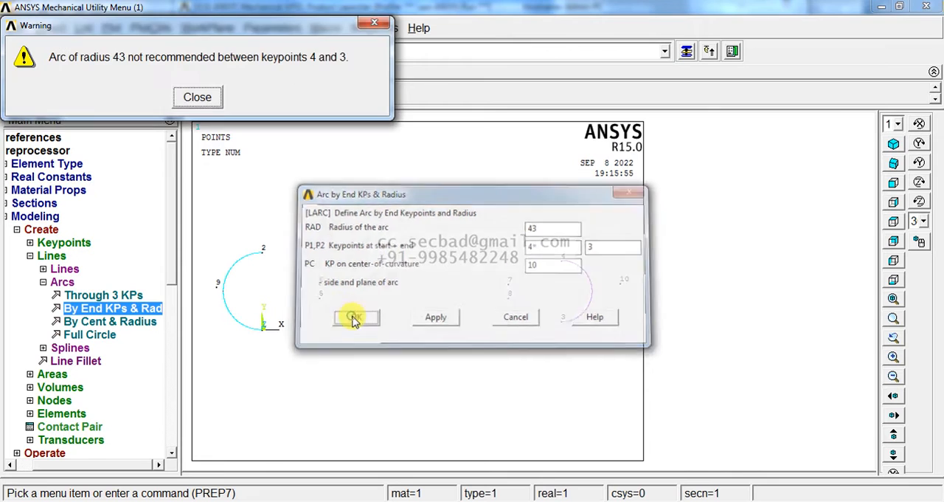
left_click(197, 96)
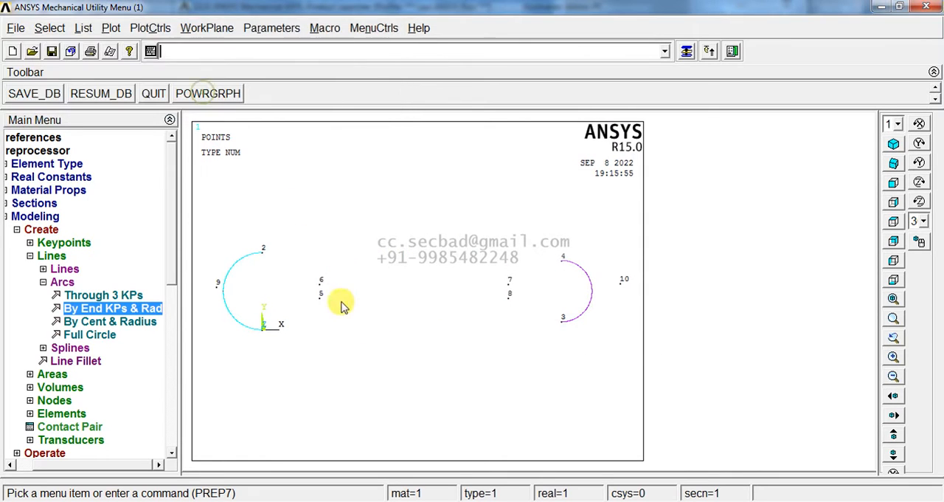
Step: Create the slot's end arc of radius 10 from keypoint 6 to keypoint 5, using keypoint 9 for the curvature side
left_click(122, 308)
left_click(320, 282)
left_click(321, 294)
middle_click(337, 342)
left_click(217, 283)
middle_click(347, 323)
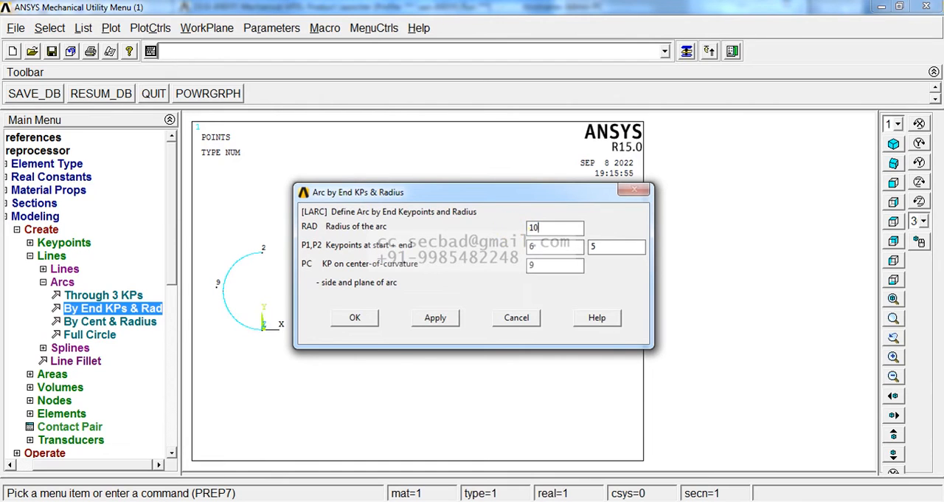
left_click(434, 317)
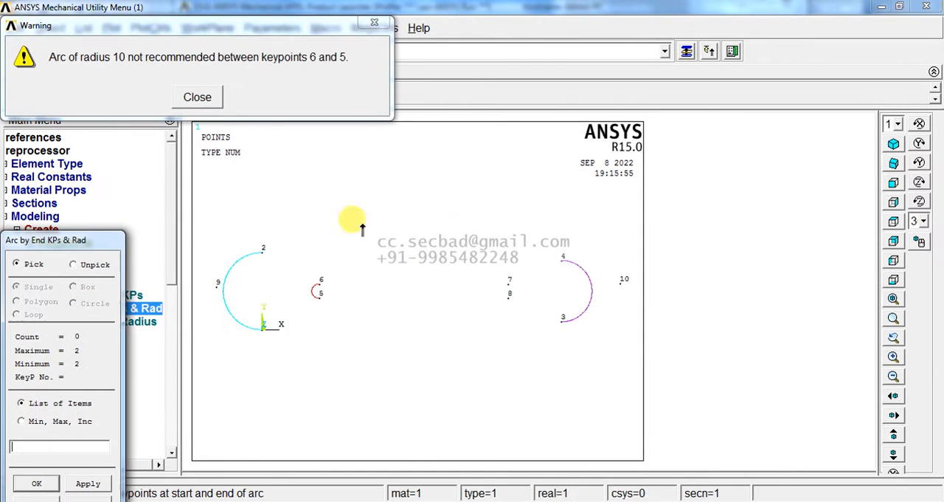
left_click(198, 96)
Step: Create the slot's other end arc of radius 10 from keypoint 7 to keypoint 8, using keypoint 10 for the curvature side
left_click(509, 280)
left_click(509, 294)
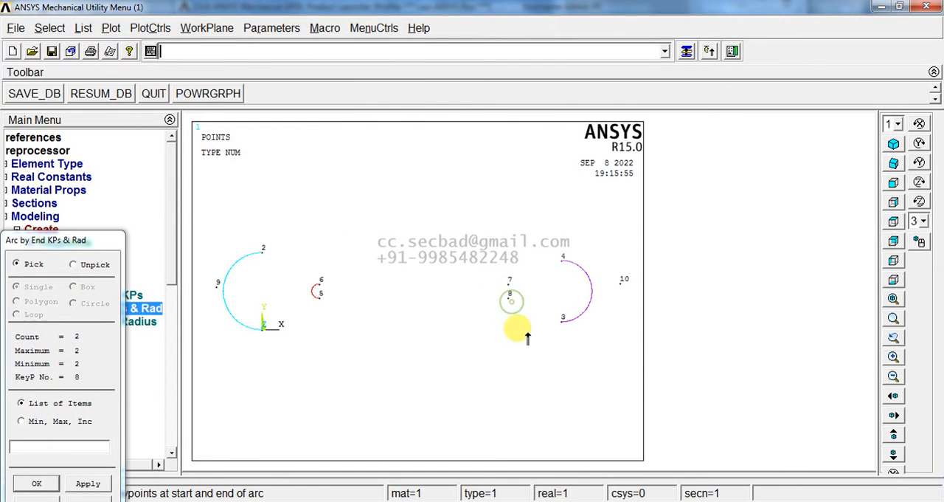
middle_click(527, 330)
left_click(583, 385)
middle_click(592, 394)
left_click(359, 316)
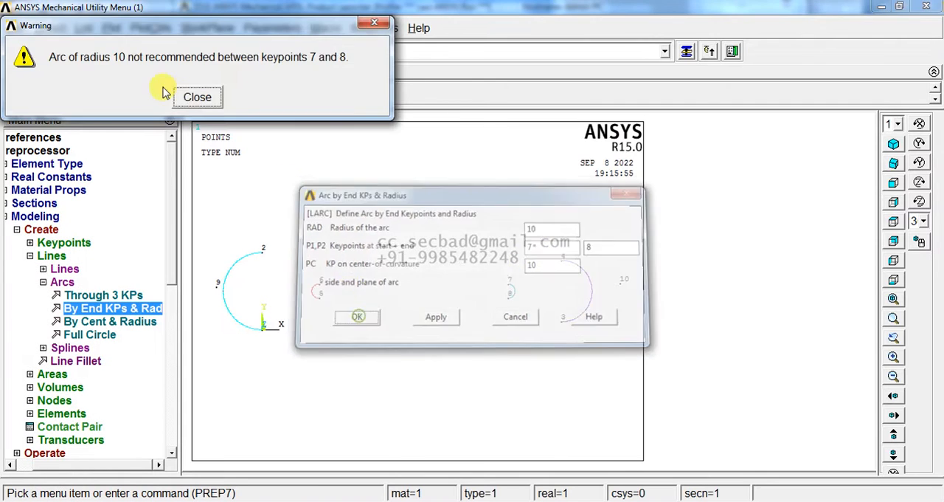
left_click(194, 97)
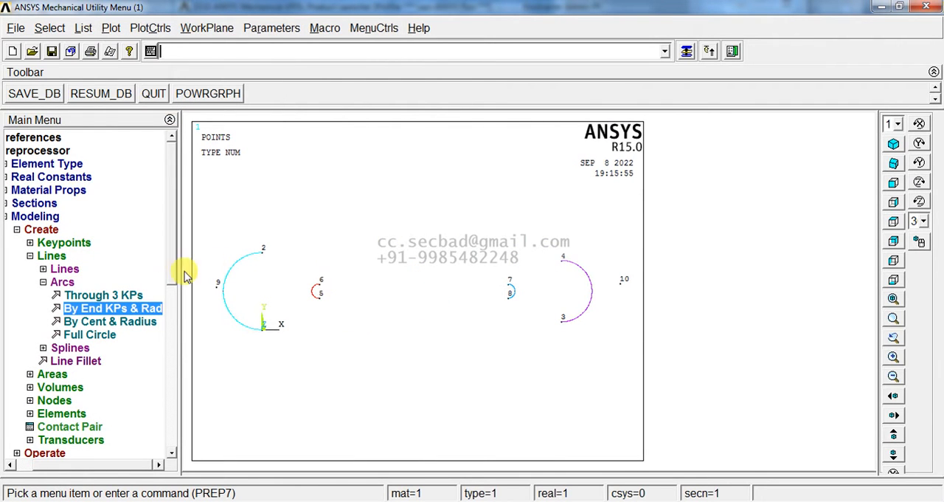
Step: Delete the two helper keypoints 9 and 10 outside the arcs and display all entities with Multi-Plots
left_click(44, 229)
left_click(62, 308)
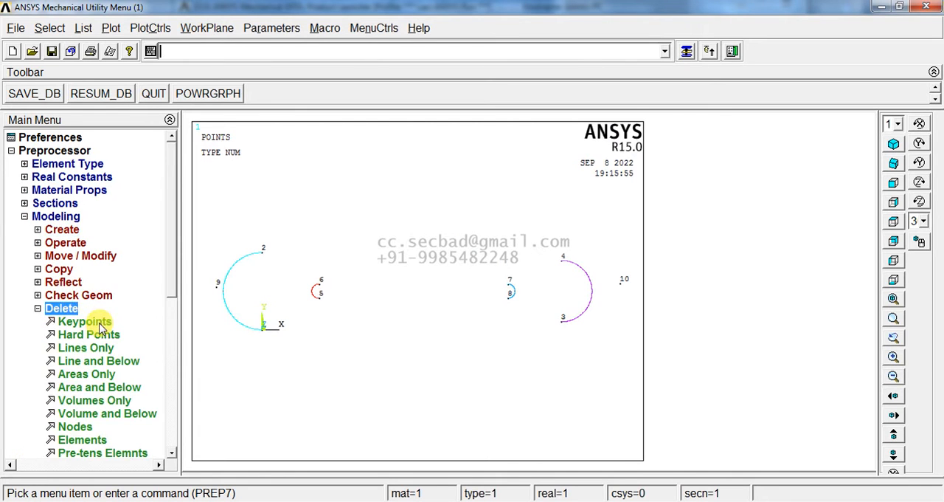
left_click(92, 320)
left_click(211, 290)
left_click(626, 286)
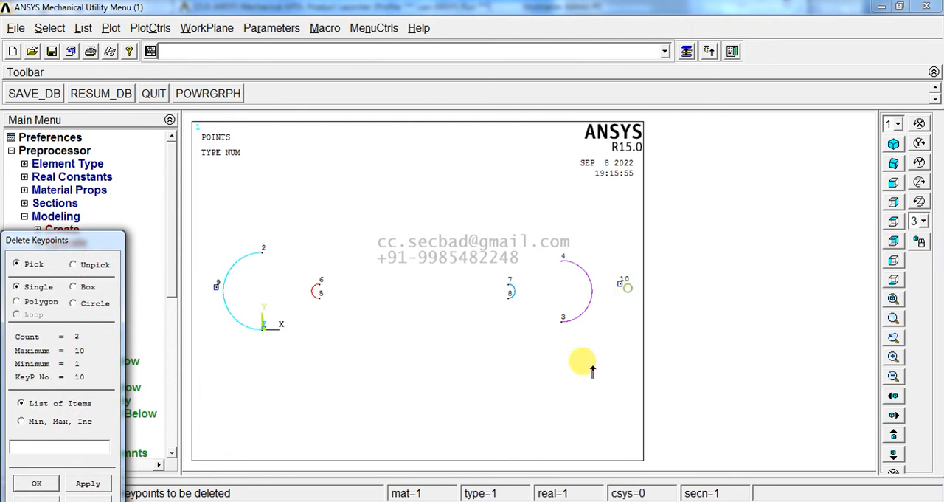
middle_click(579, 363)
middle_click(458, 347)
left_click(110, 27)
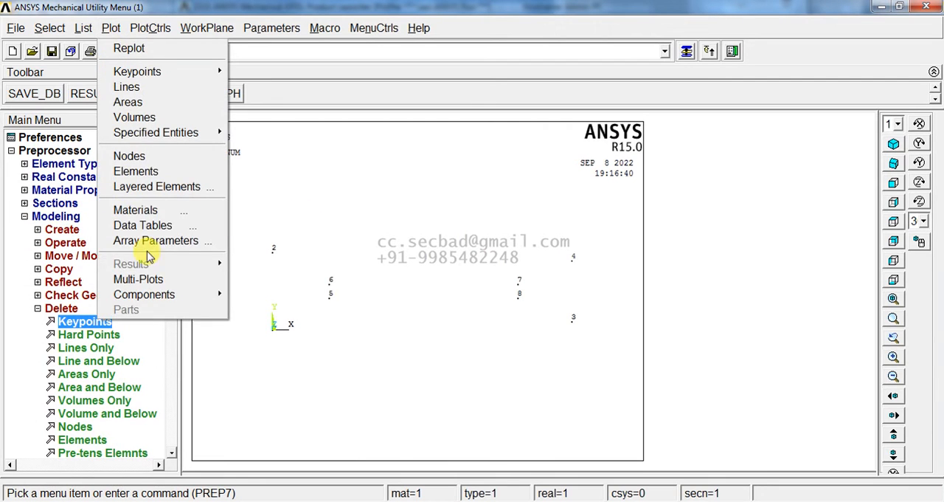
left_click(185, 277)
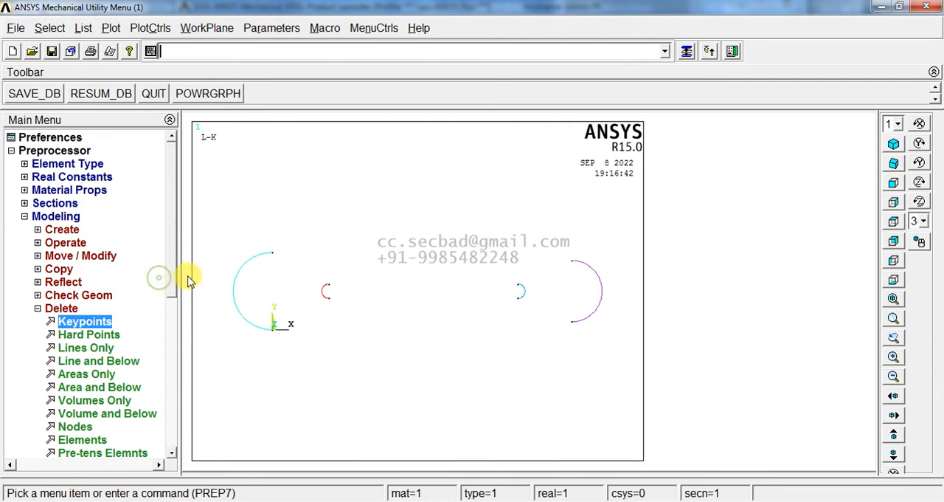
Step: Create straight lines joining the upper ends and the lower ends of the two large outer arcs
left_click(58, 229)
left_click(64, 269)
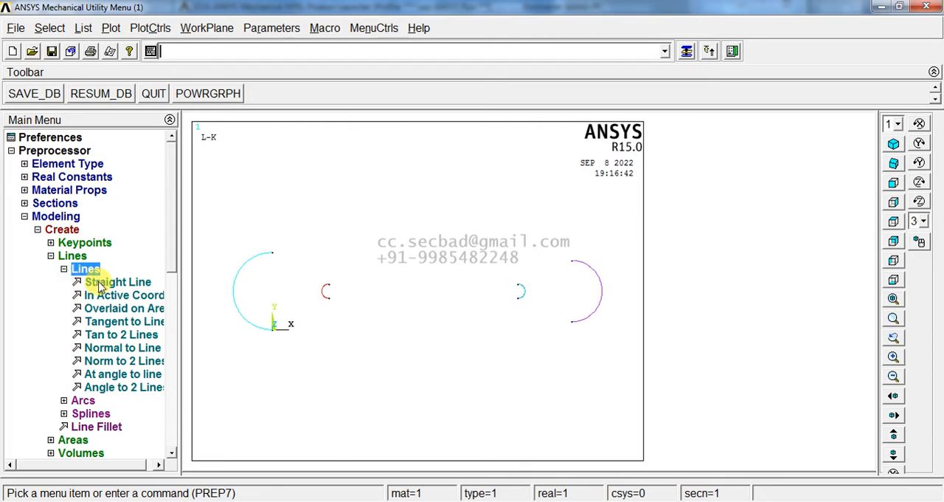
left_click(93, 281)
left_click(282, 259)
left_click(569, 256)
left_click(278, 332)
left_click(566, 338)
Step: Create two straight lines joining the ends of the small arcs to close the slot outline, and finish line creation
left_click(327, 298)
left_click(519, 297)
left_click(335, 281)
left_click(498, 281)
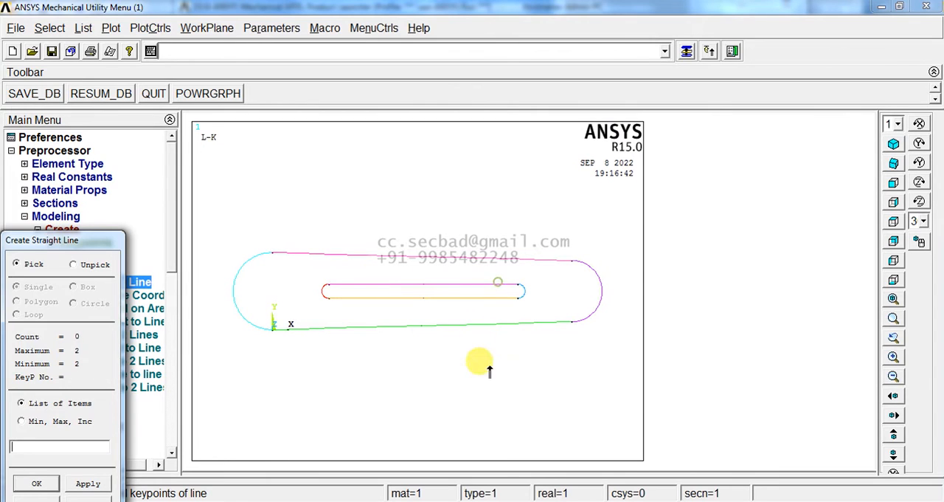
middle_click(483, 375)
Step: Create an arbitrary area by lines from the four lines and arcs of the inner slot
left_click(86, 270)
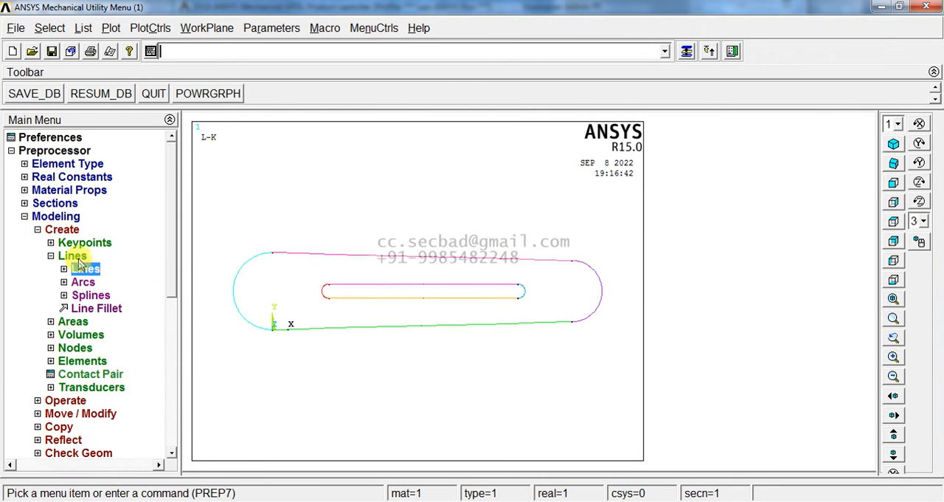
left_click(73, 256)
left_click(73, 269)
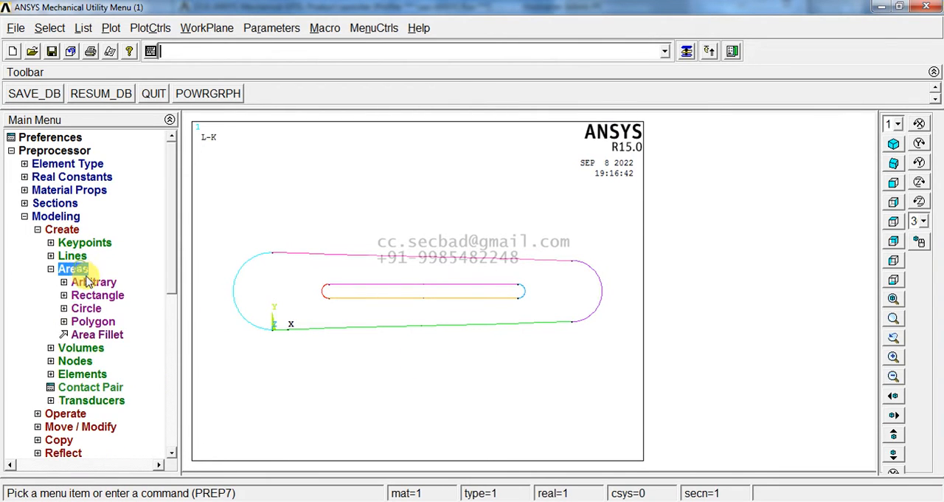
left_click(80, 281)
left_click(103, 321)
left_click(319, 290)
left_click(360, 285)
left_click(504, 296)
left_click(519, 294)
middle_click(469, 347)
Step: Create an area from the four lines and arcs of the outer outline and display all entities with Multi-Plots
left_click(376, 340)
left_click(240, 282)
left_click(285, 256)
left_click(605, 279)
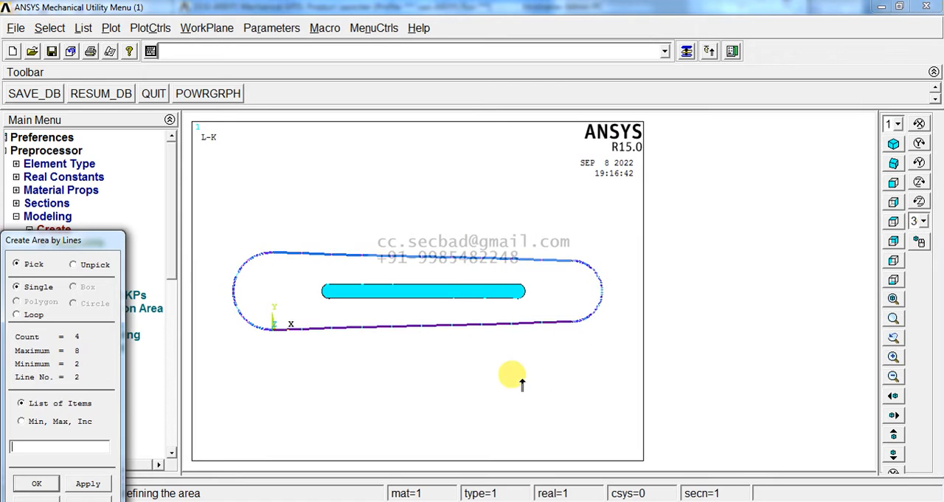
middle_click(521, 379)
middle_click(459, 375)
left_click(110, 29)
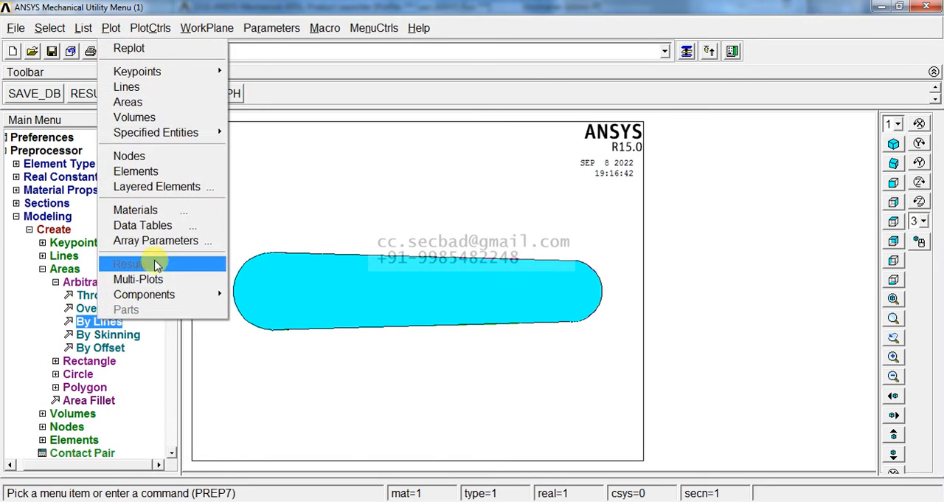
left_click(144, 277)
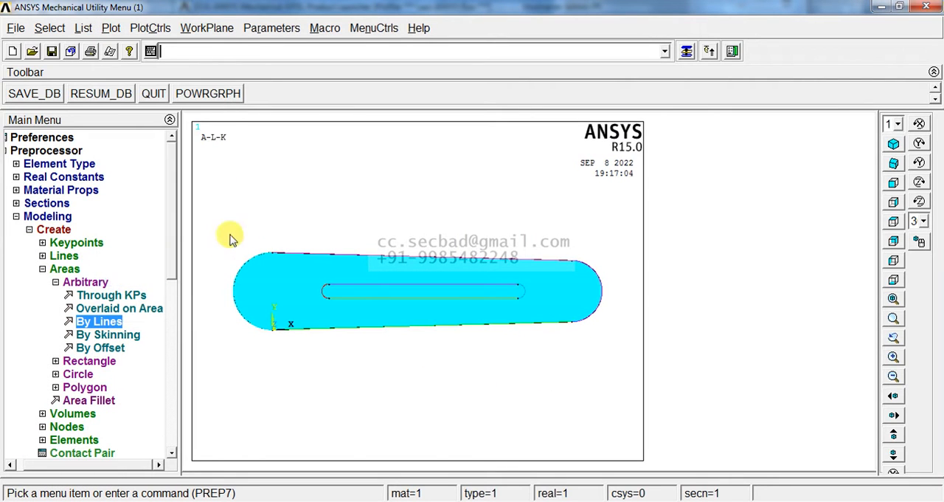
Step: Create solid circular areas in the two rounded ends: the larger end's at WP Y 54, the smaller end's at (420, 54) with radius 25
left_click(72, 284)
left_click(80, 309)
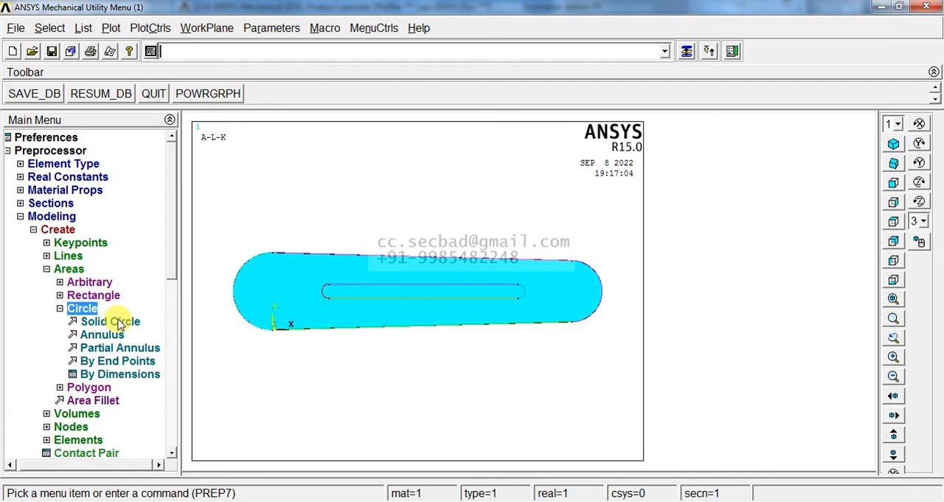
left_click(111, 322)
left_click_drag(89, 192, 137, 184)
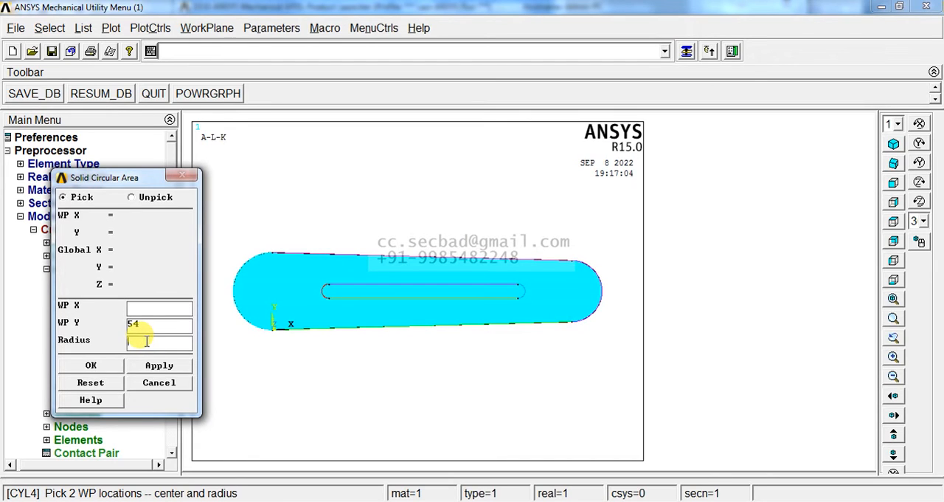
left_click(140, 364)
left_click(148, 307)
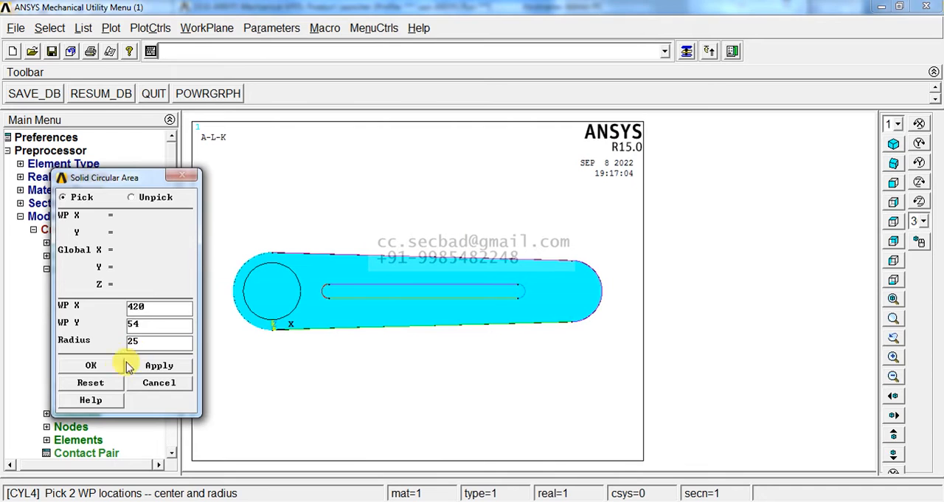
left_click(90, 365)
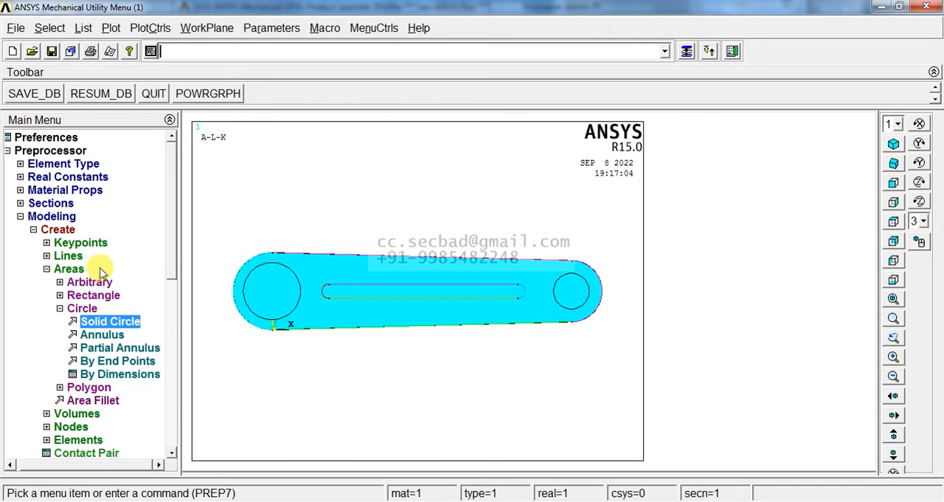
Step: Subtract the slot area and both circular areas from the outer plate area and display the result with Multi-Plots
left_click(58, 229)
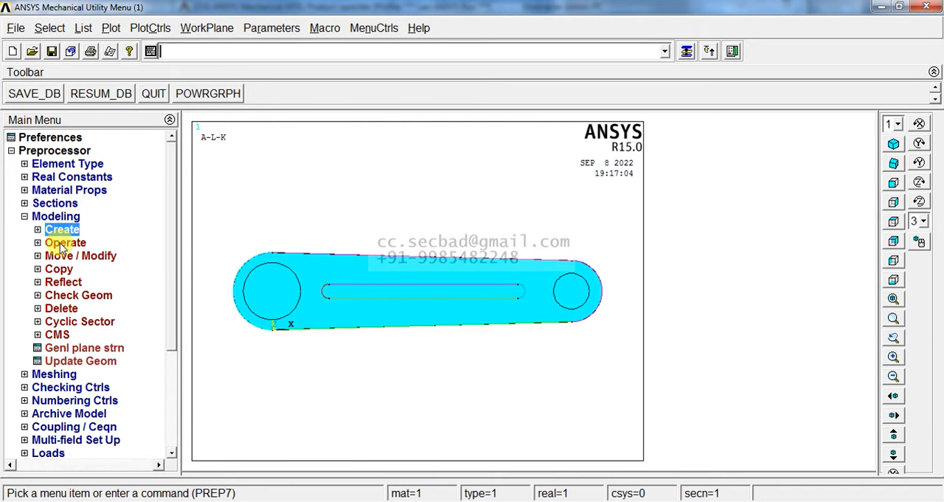
left_click(65, 242)
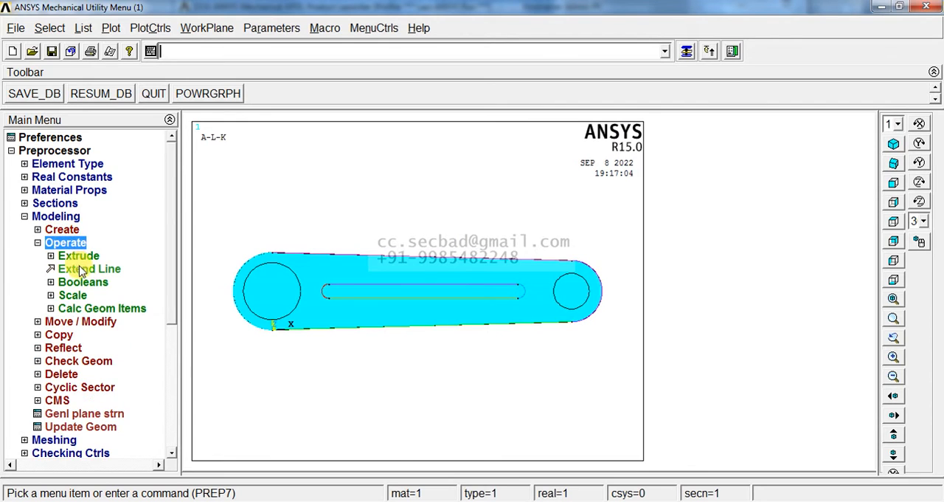
left_click(81, 282)
left_click(87, 321)
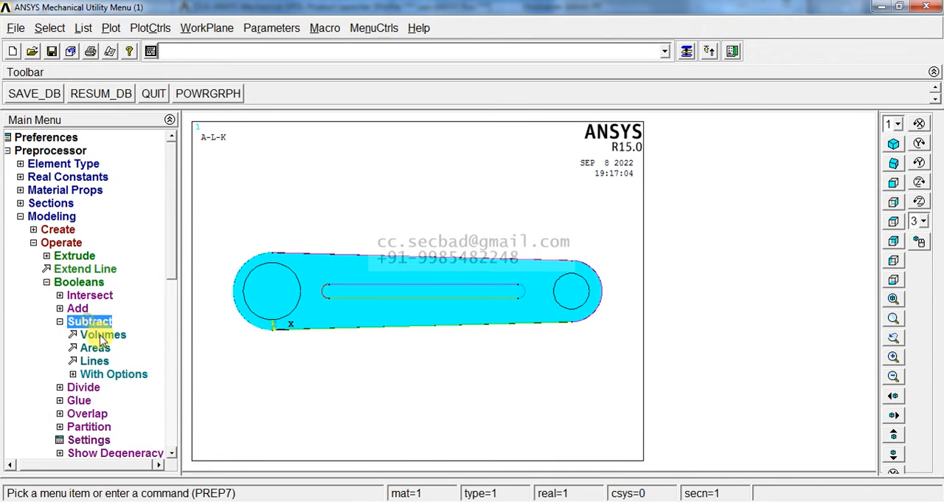
left_click(101, 348)
left_click_drag(320, 267, 371, 267)
middle_click(343, 369)
left_click_drag(284, 294, 438, 268)
left_click(567, 289)
middle_click(502, 382)
middle_click(457, 362)
left_click(110, 28)
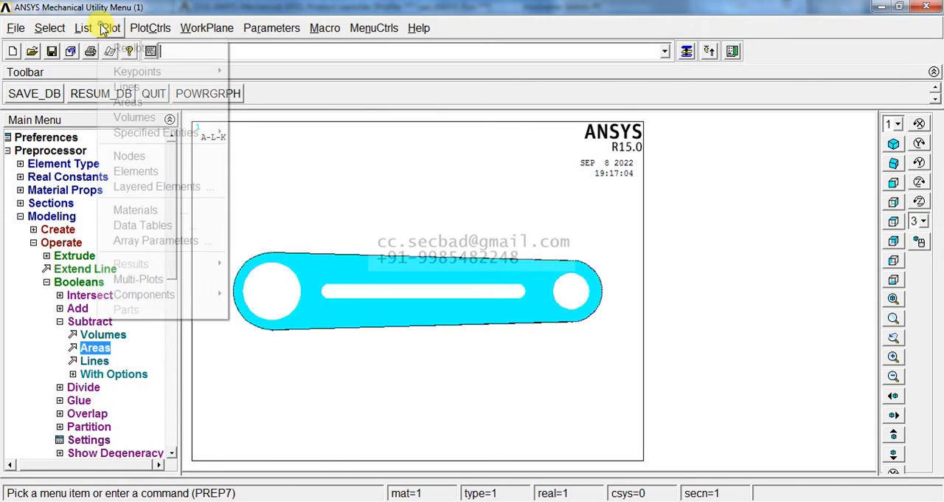
left_click(176, 280)
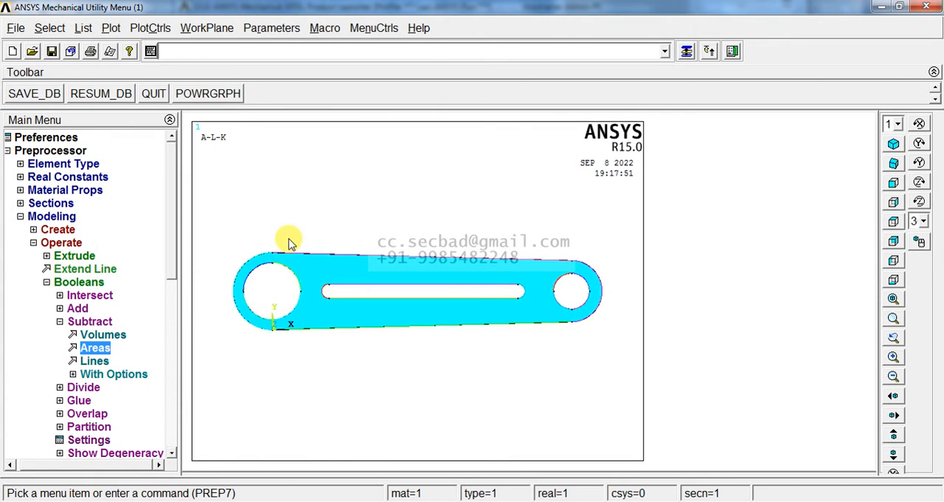
Step: Set the element edge length on the plate area to 2.5 using the MeshTool
left_click(48, 218)
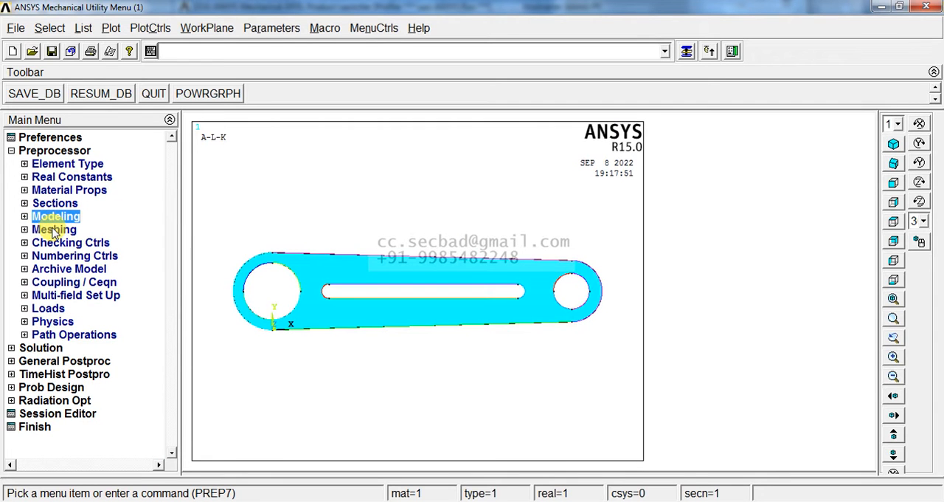
left_click(56, 229)
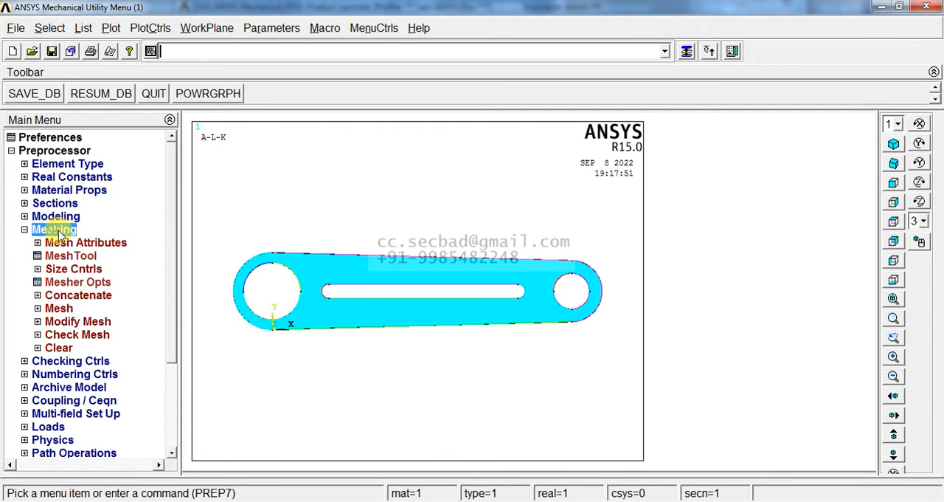
left_click(90, 259)
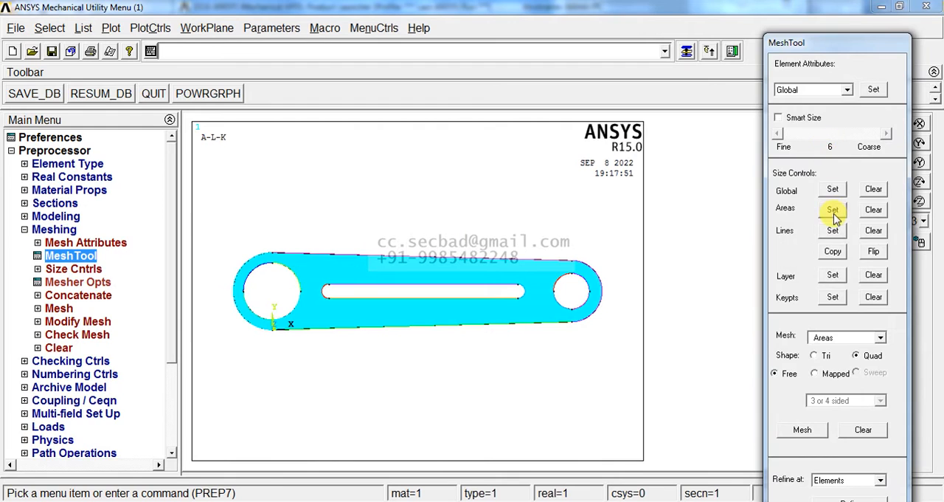
left_click(832, 210)
left_click(492, 317)
middle_click(491, 344)
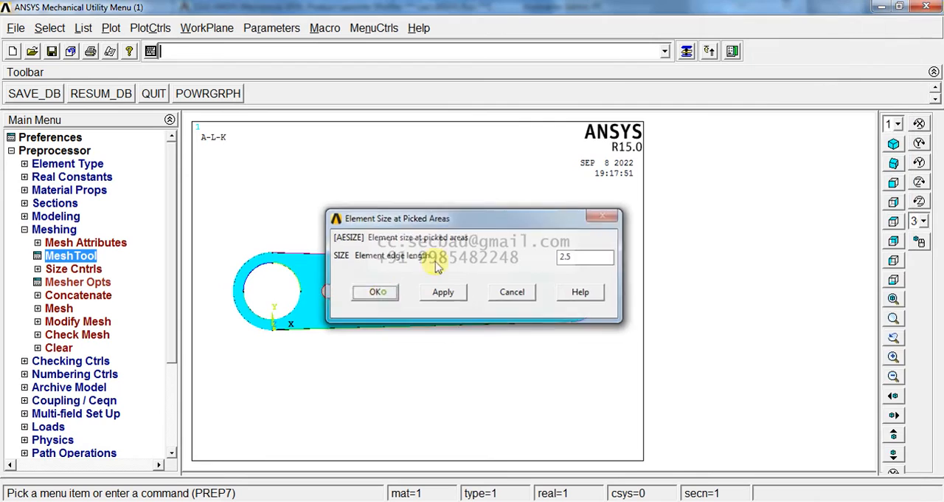
left_click(375, 292)
Step: Mesh the plate area with free quad elements and close the MeshTool
left_click(812, 432)
left_click(545, 308)
middle_click(553, 328)
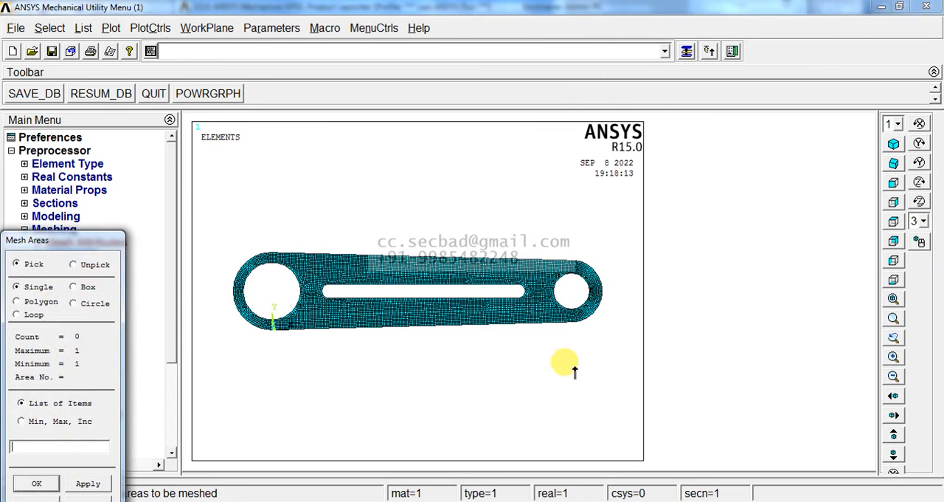
left_click(687, 52)
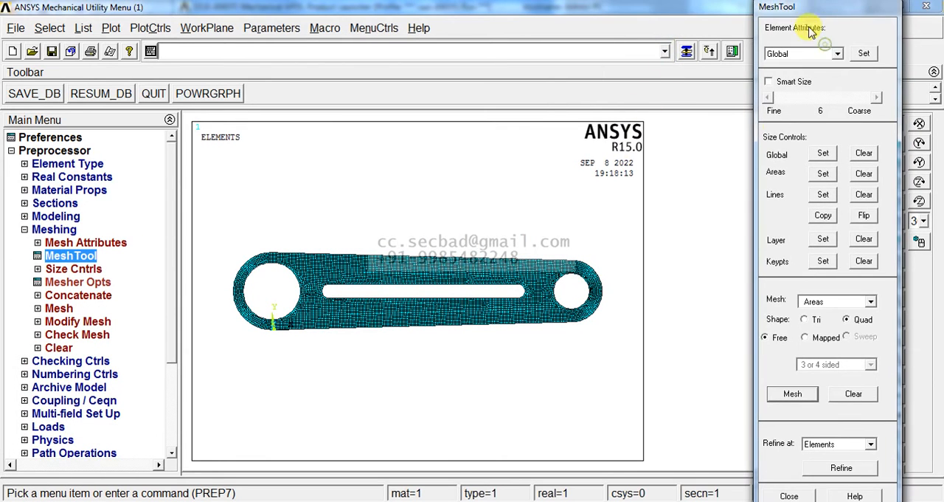
left_click(788, 494)
left_click(53, 229)
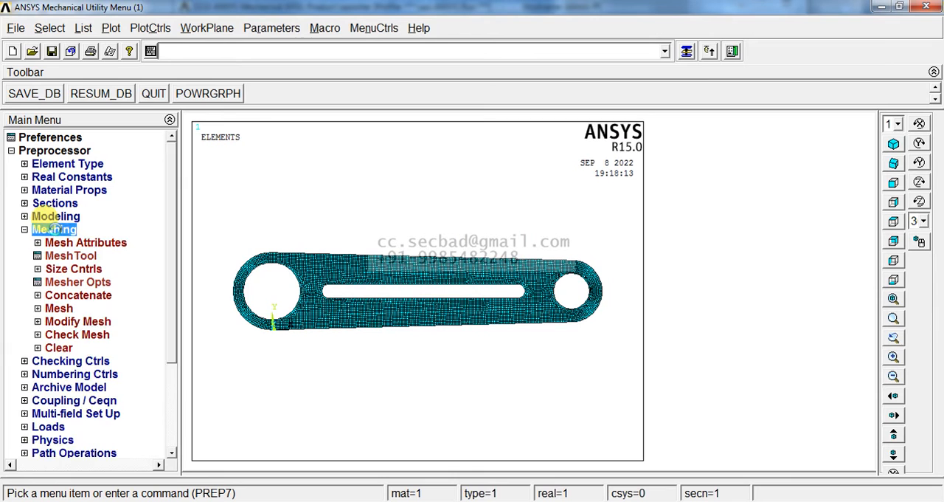
Step: Apply a structural displacement constraint to the four arc lines of the larger round hole
left_click(49, 346)
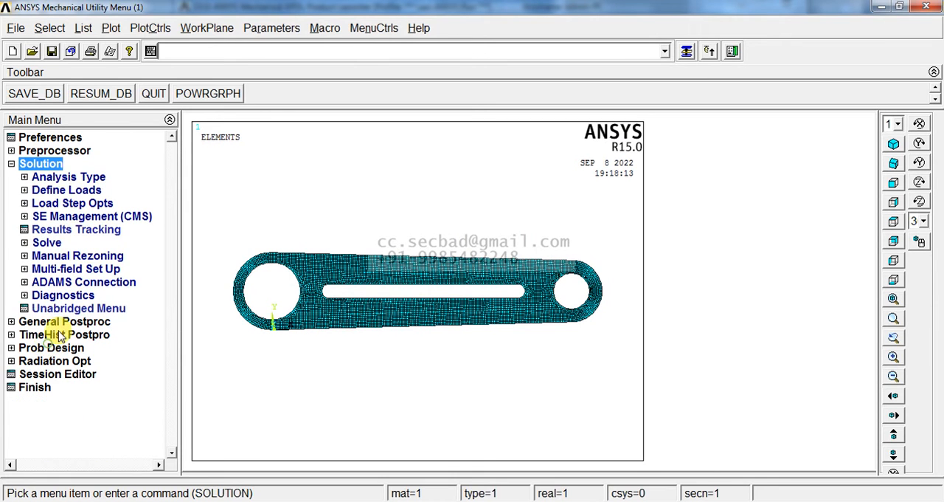
left_click(70, 189)
left_click(63, 216)
left_click(83, 230)
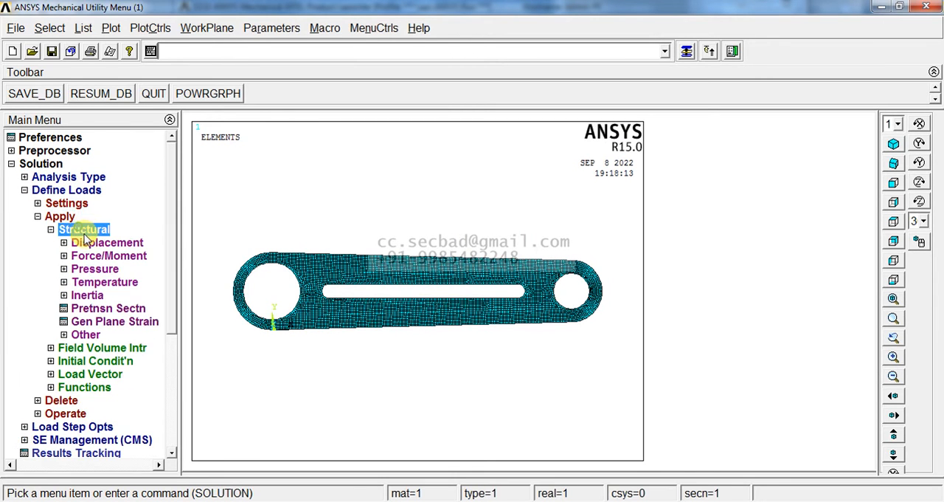
left_click(91, 244)
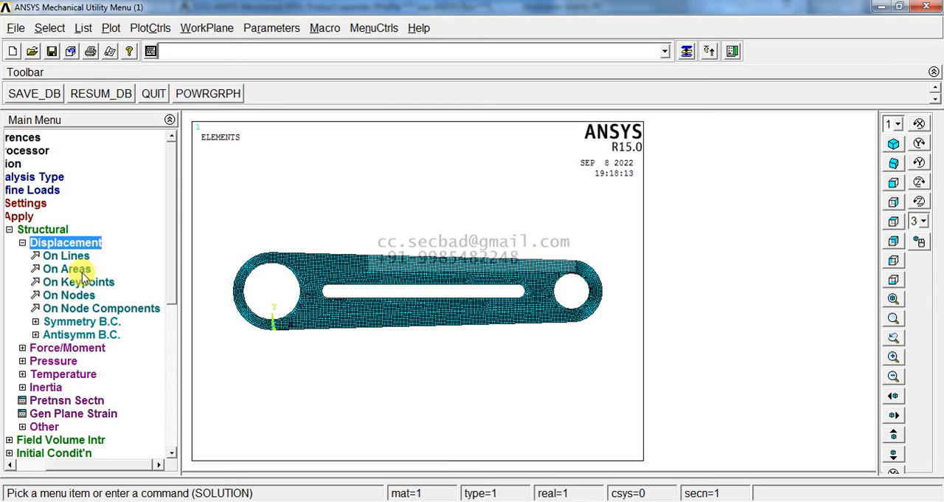
left_click(83, 258)
left_click(257, 271)
left_click(271, 298)
left_click(260, 312)
left_click(260, 309)
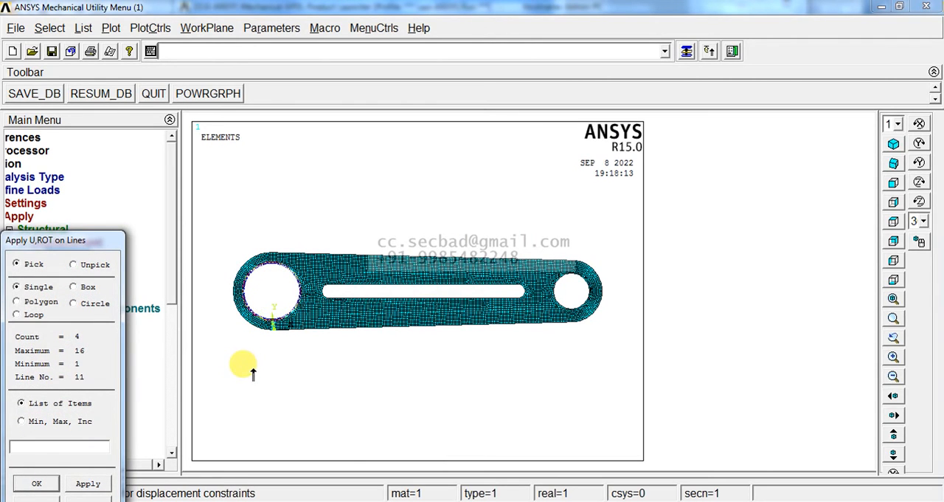
middle_click(253, 369)
left_click(357, 362)
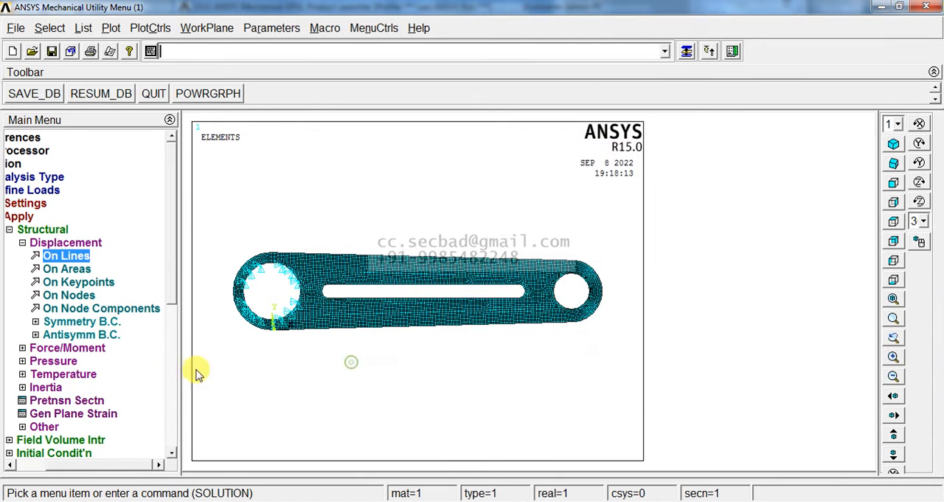
Step: Apply a constant FY force of 5000 on the upper keypoint of the smaller end's outer arc
left_click(74, 242)
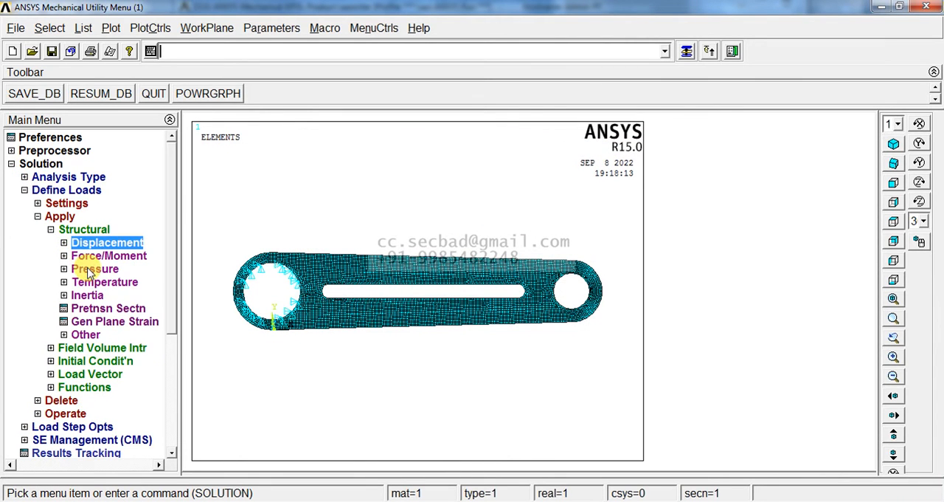
left_click(98, 257)
left_click(87, 270)
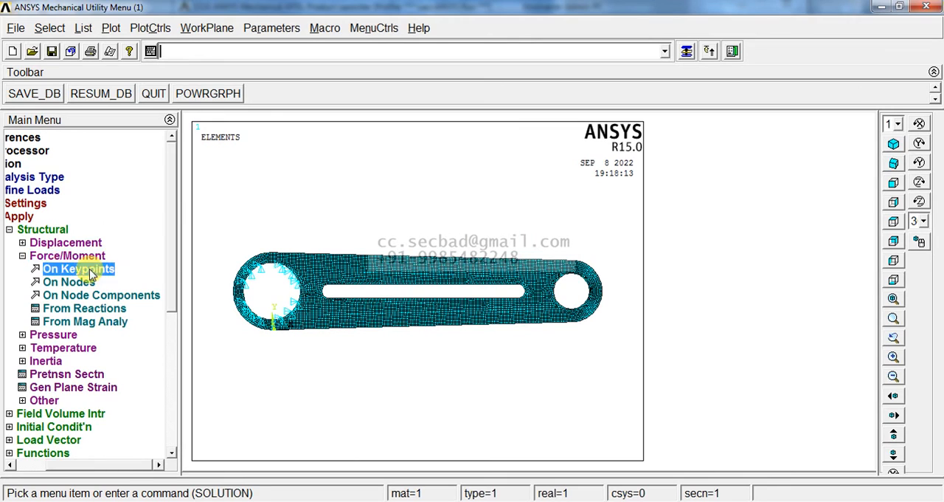
left_click(564, 295)
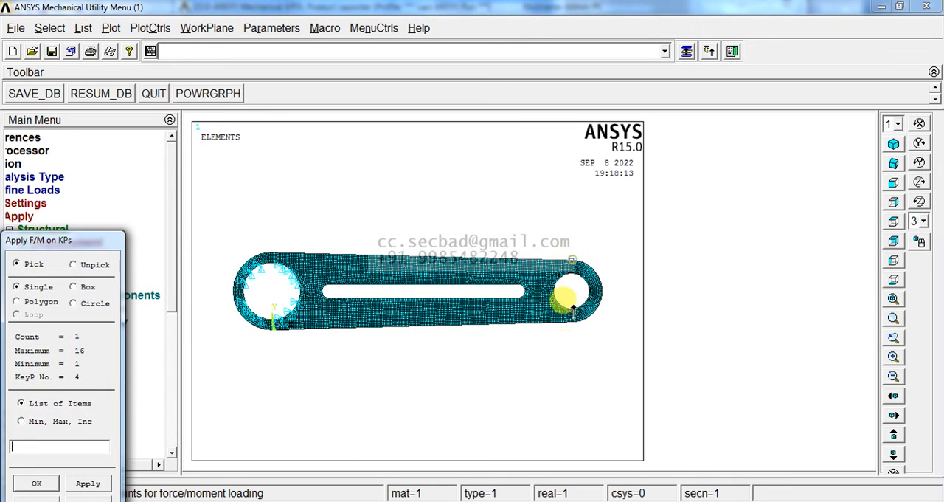
middle_click(576, 376)
left_click(555, 231)
left_click(552, 250)
left_click_drag(546, 206, 388, 131)
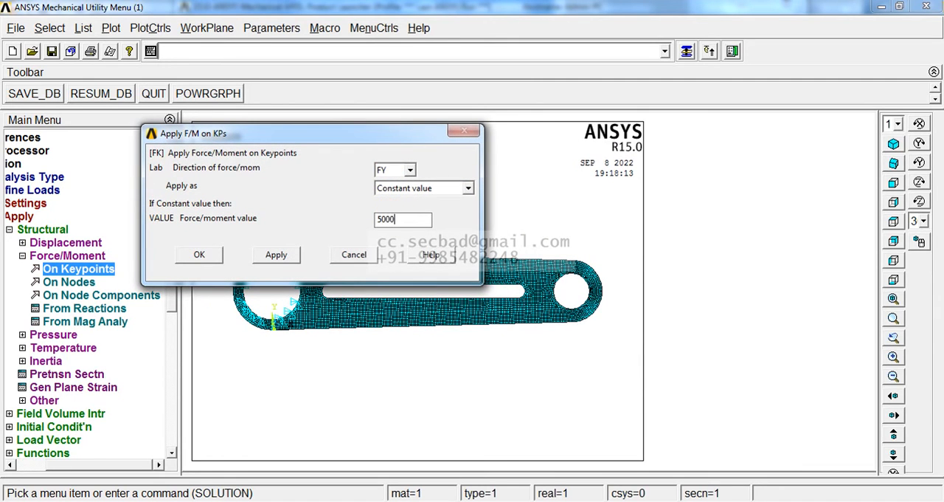
left_click(199, 253)
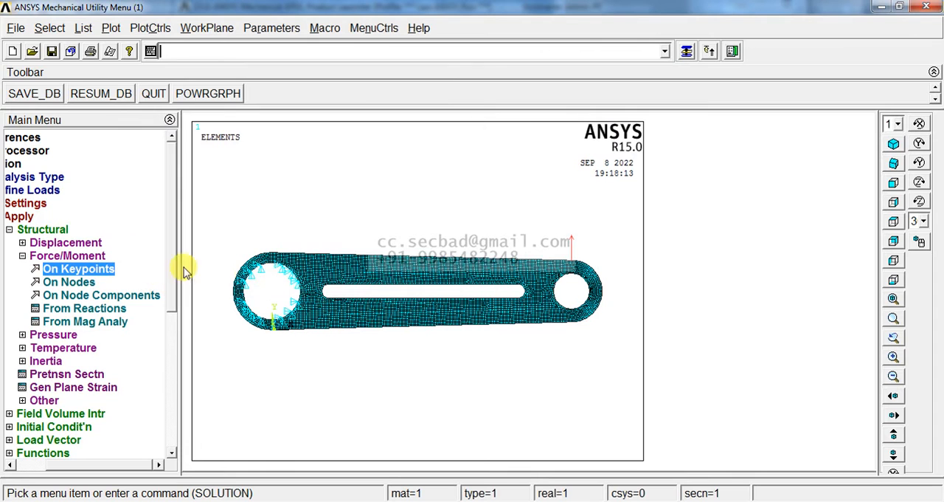
Step: Apply a constant pressure of -2800 on the outer arc line of the smaller end
left_click(78, 333)
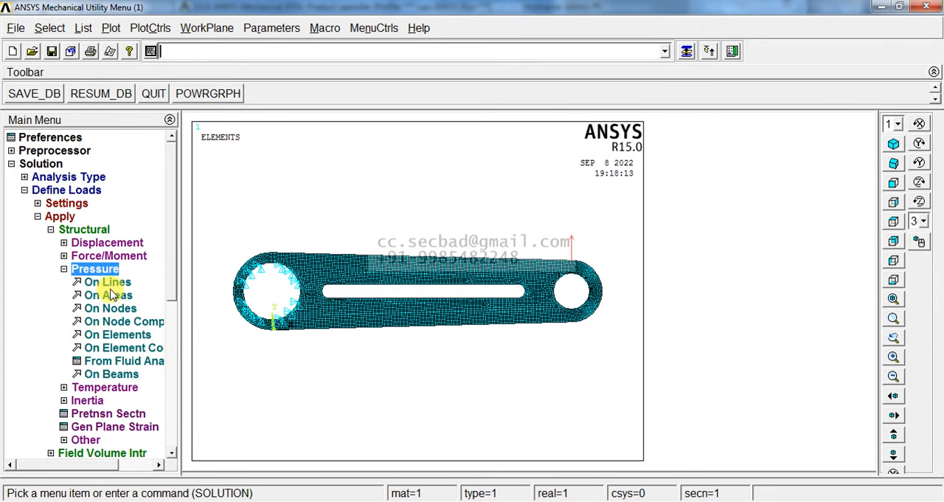
left_click(112, 282)
left_click(599, 286)
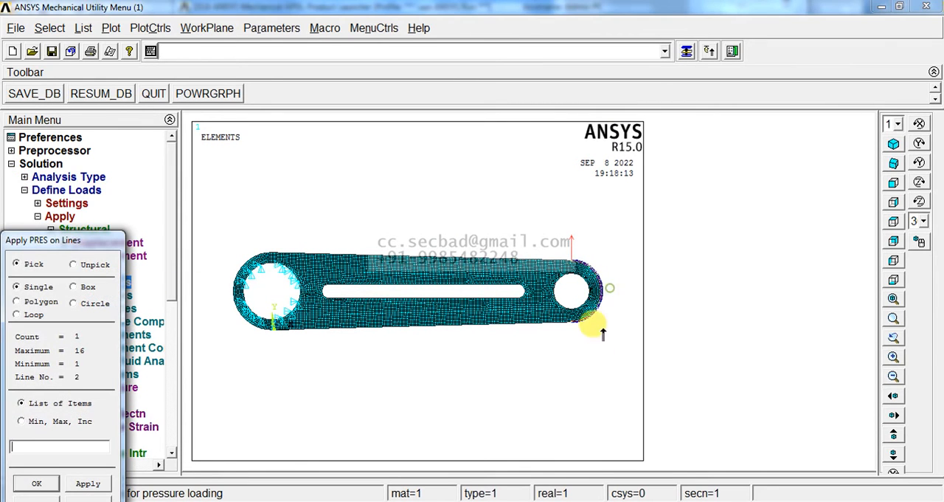
middle_click(587, 367)
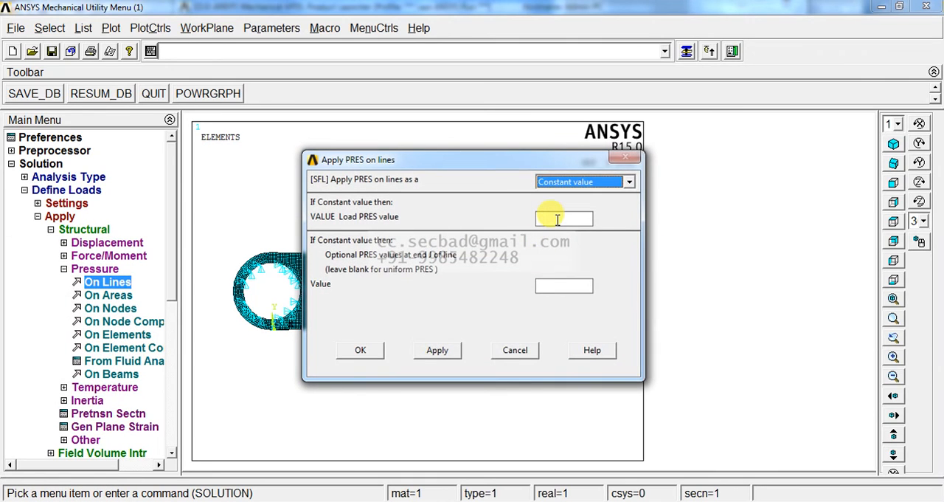
left_click(558, 219)
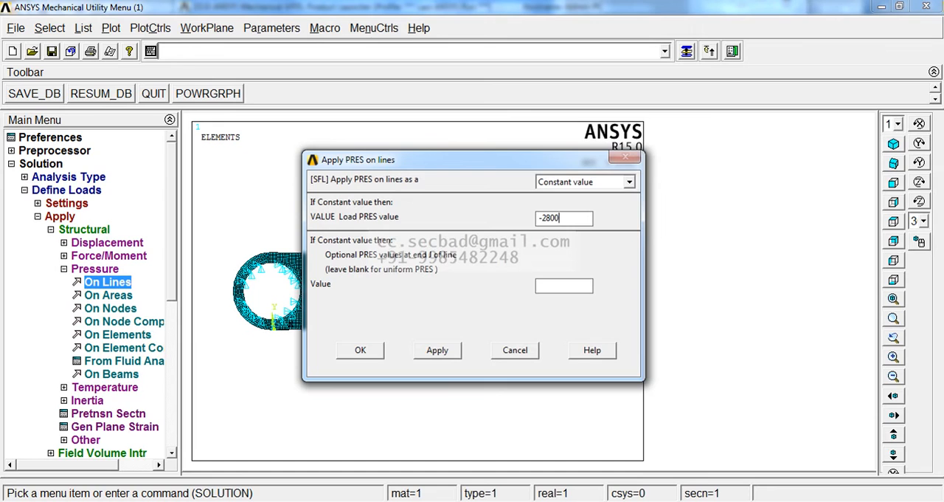
left_click(360, 351)
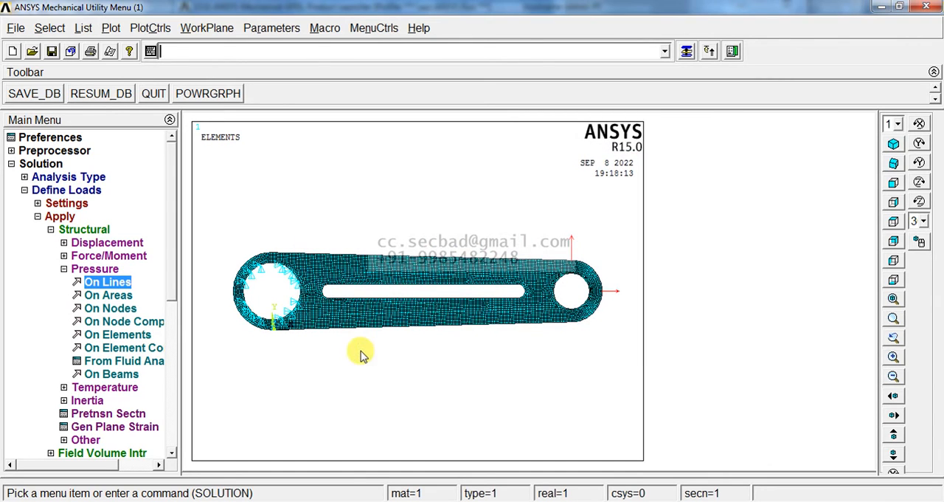
Step: Solve the current load step and close the solution note and status window
left_click(96, 269)
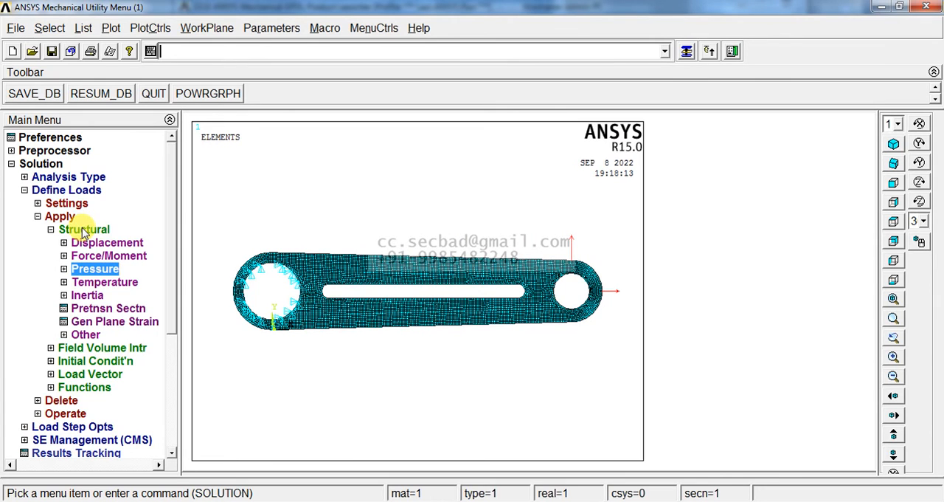
left_click(83, 231)
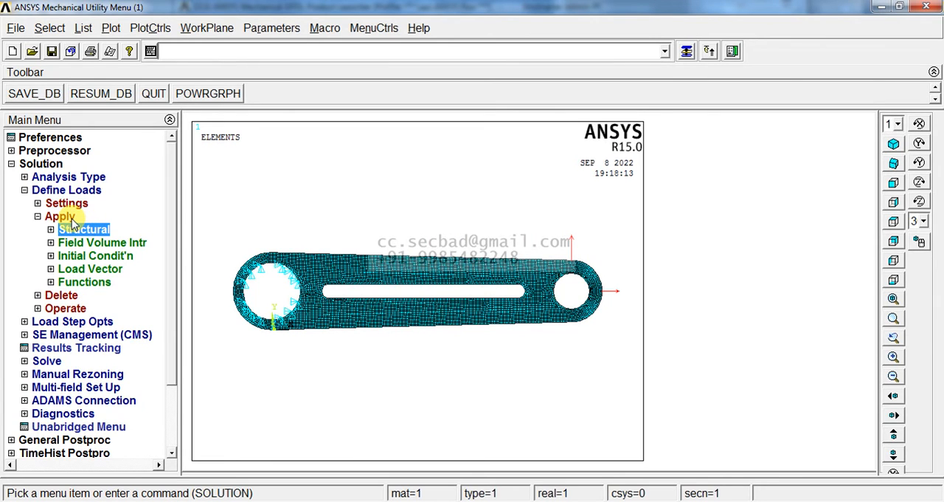
left_click(60, 216)
left_click(50, 295)
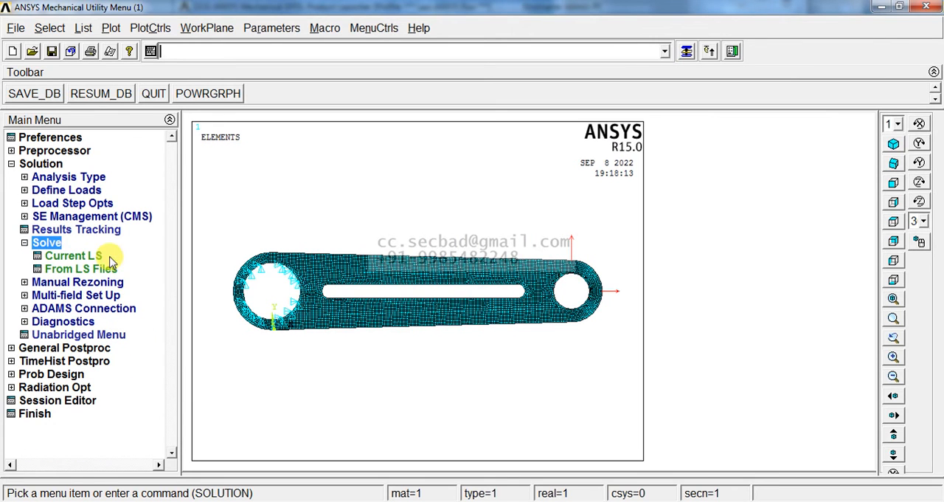
left_click(83, 256)
left_click(468, 322)
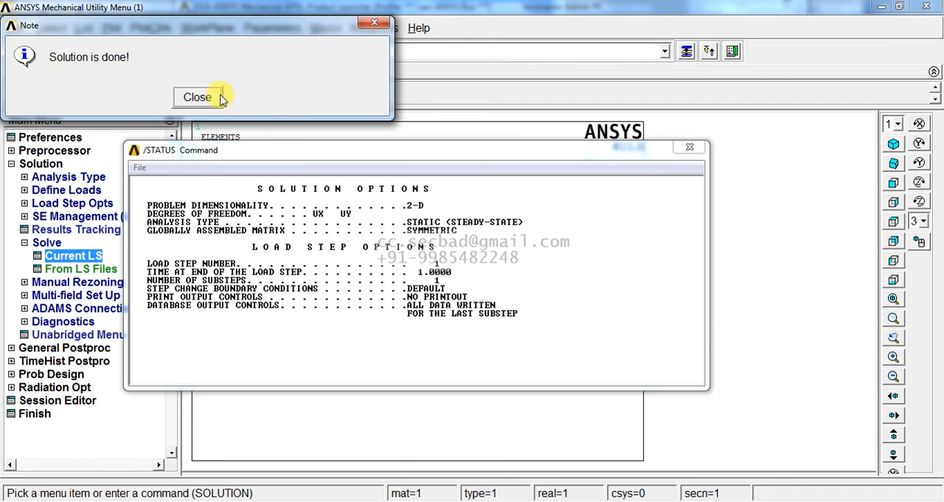
left_click(214, 98)
left_click(701, 149)
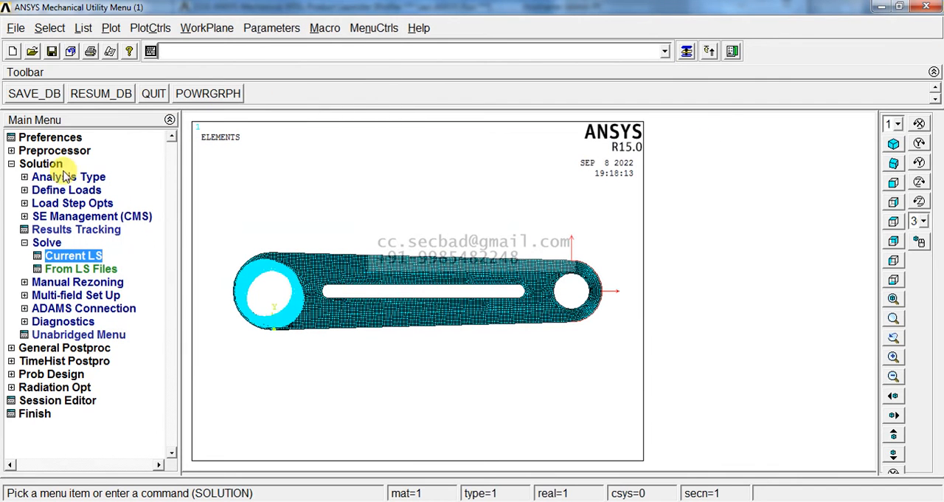
Step: Plot the deformed shape together with the undeformed mesh in General Postproc
left_click(41, 164)
left_click(46, 177)
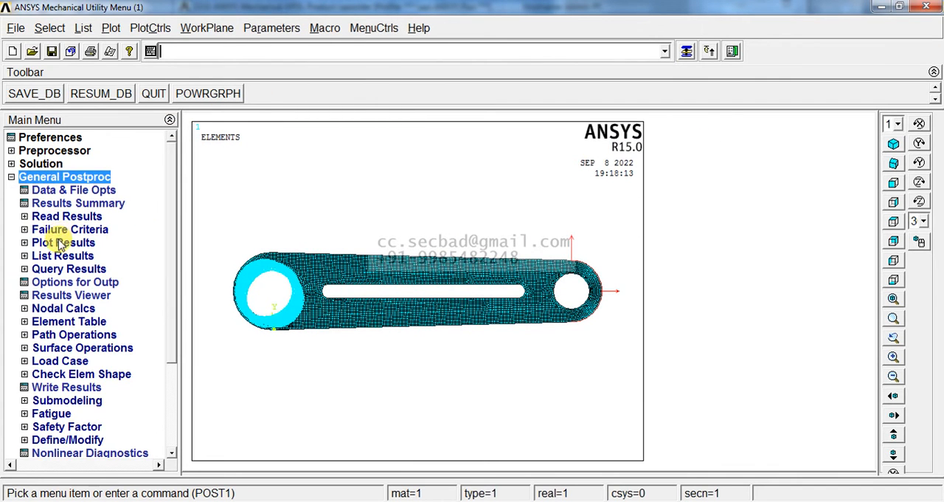
left_click(63, 243)
left_click(72, 257)
left_click(531, 258)
left_click(356, 318)
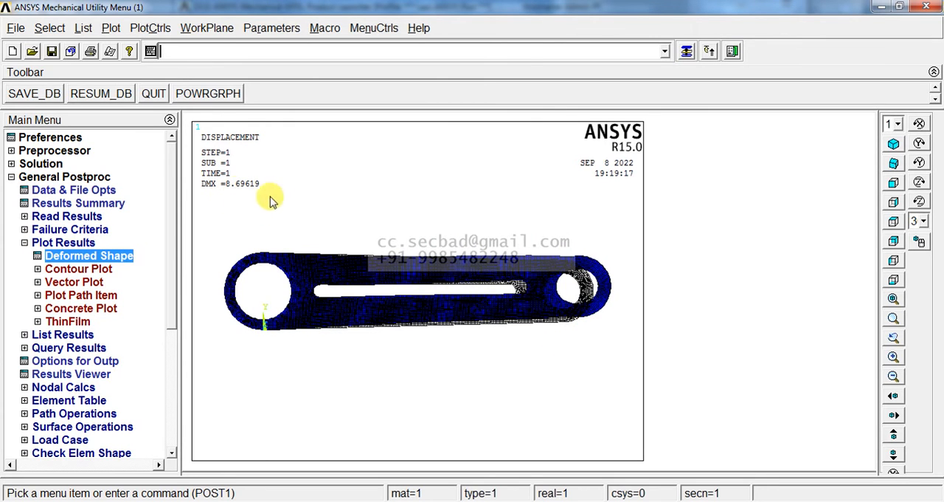
Step: Plot the nodal solution contour of the displacement vector sum on the deformed shape only
left_click(104, 271)
left_click(87, 282)
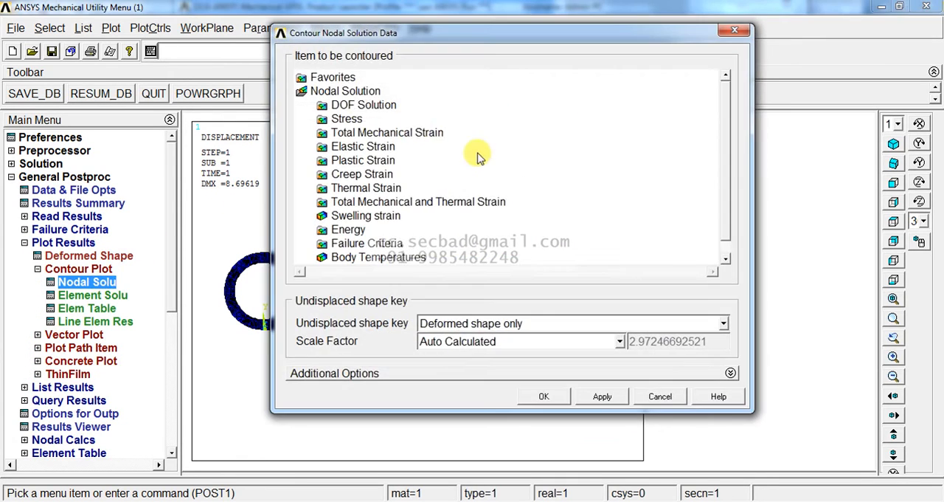
left_click(362, 105)
left_click(376, 147)
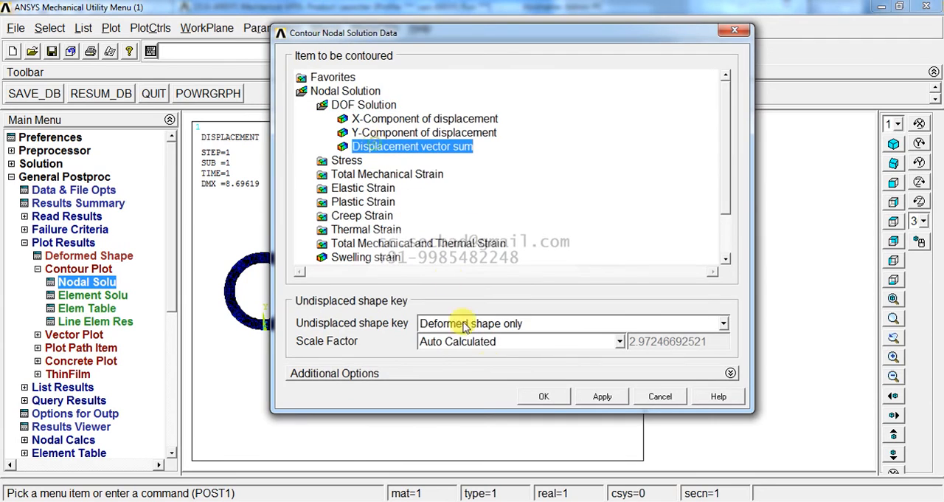
left_click(552, 397)
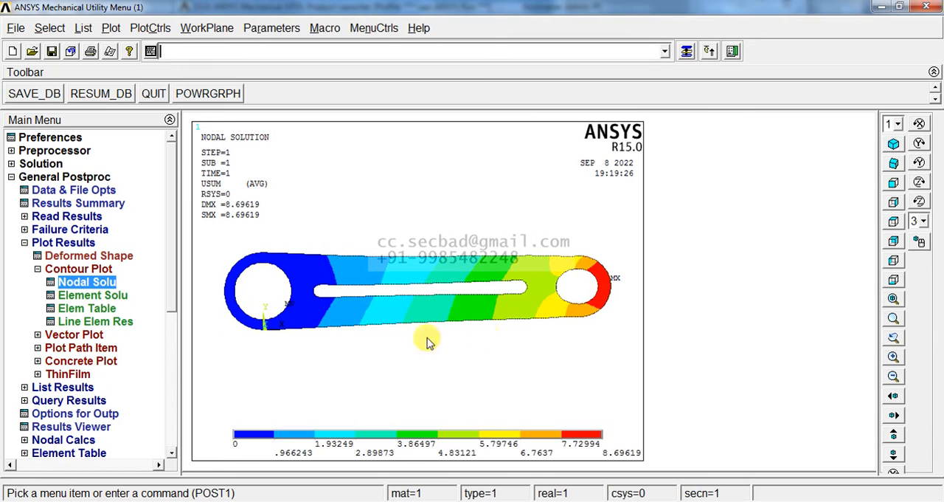
Step: Plot the nodal solution contour of von Mises stress on the deformed shape only
left_click(104, 285)
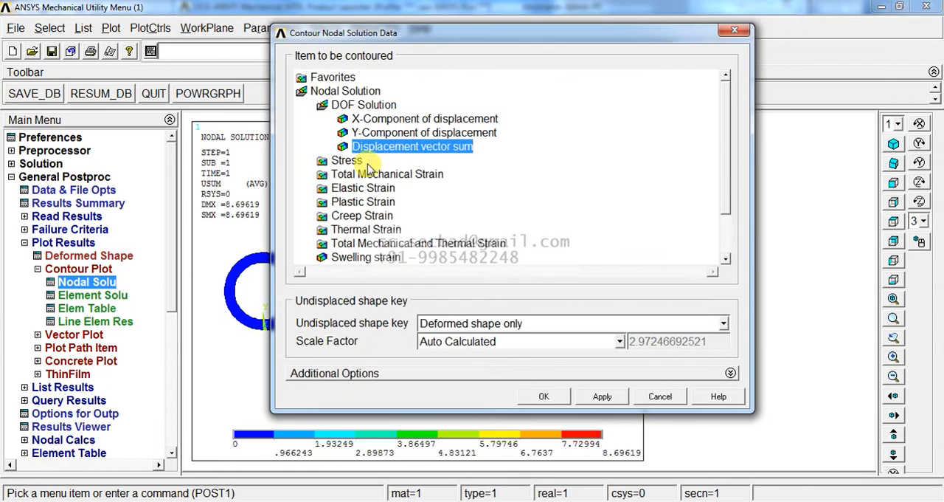
left_click(347, 160)
scroll(714, 148, "down", 2)
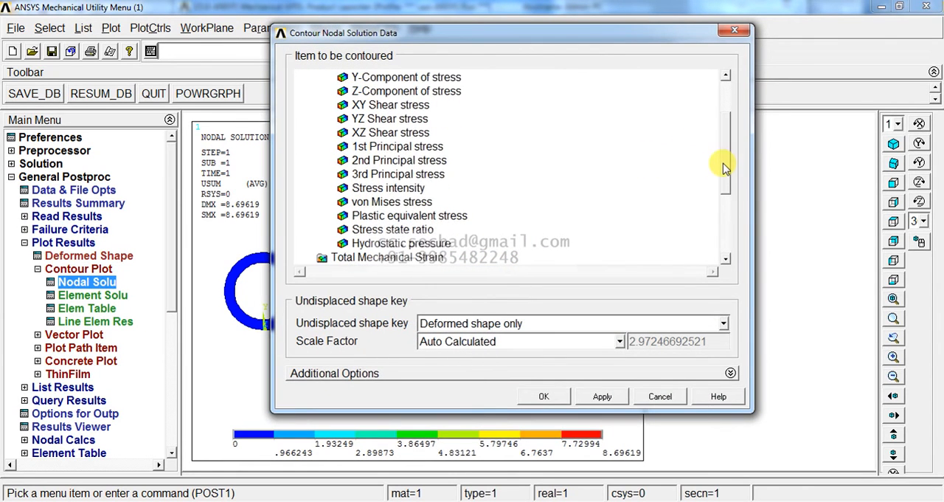
left_click(407, 201)
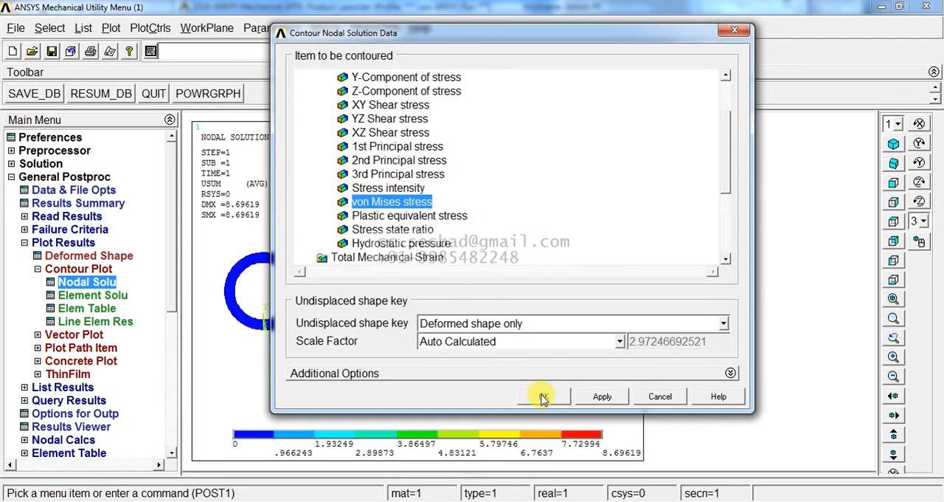
left_click(542, 398)
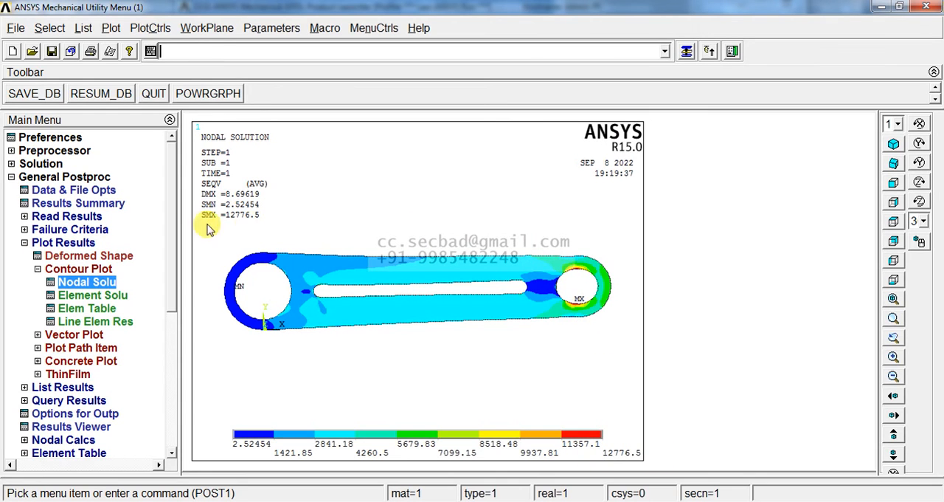
Step: Turn on the display of element shapes based on real constant descriptions and replot the stress contour in isometric view
mouse_move(557, 262)
left_mouse_down()
mouse_move(601, 299)
mouse_move(609, 324)
mouse_move(610, 316)
left_mouse_up()
left_click_drag(361, 185, 483, 240)
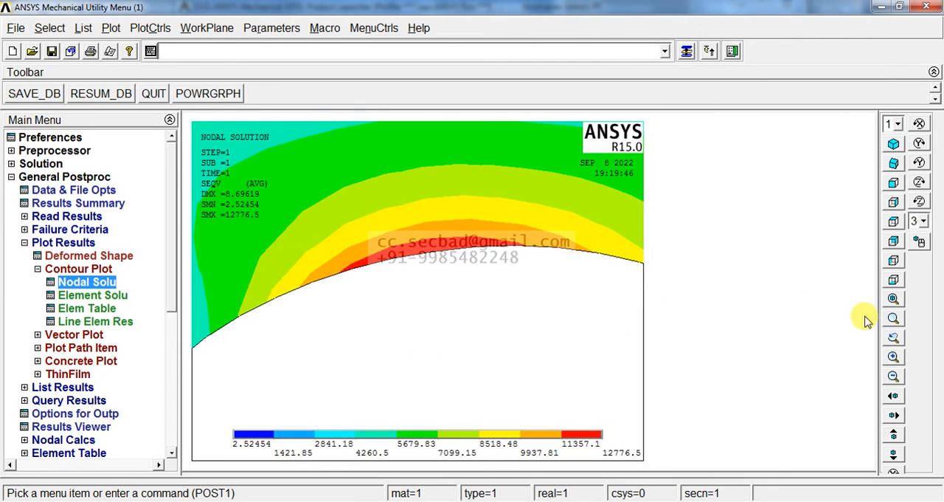
left_click(893, 298)
left_click(893, 144)
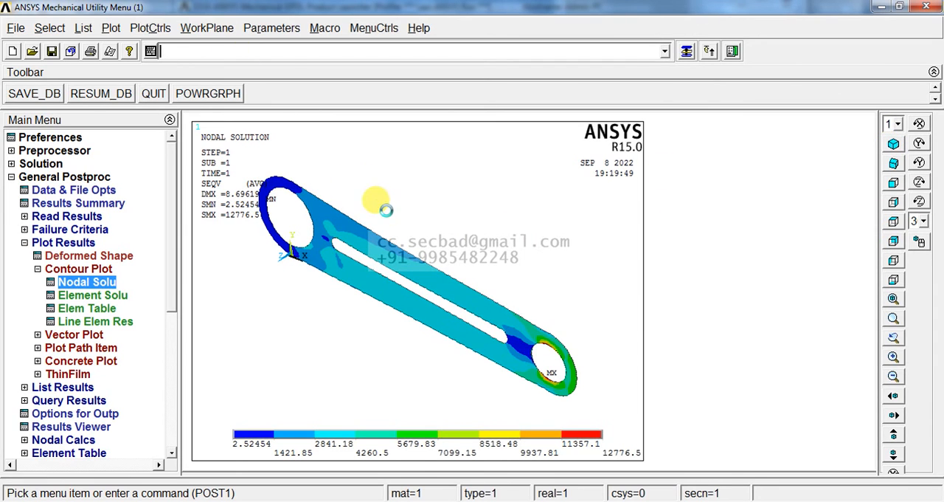
scroll(376, 200, "down", 2)
scroll(385, 210, "down", 1)
left_click(152, 27)
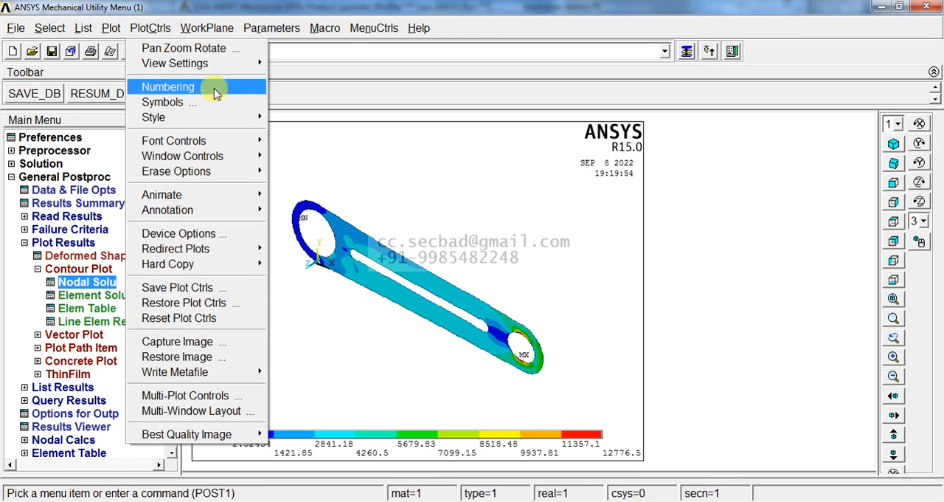
mouse_move(233, 118)
left_click(324, 130)
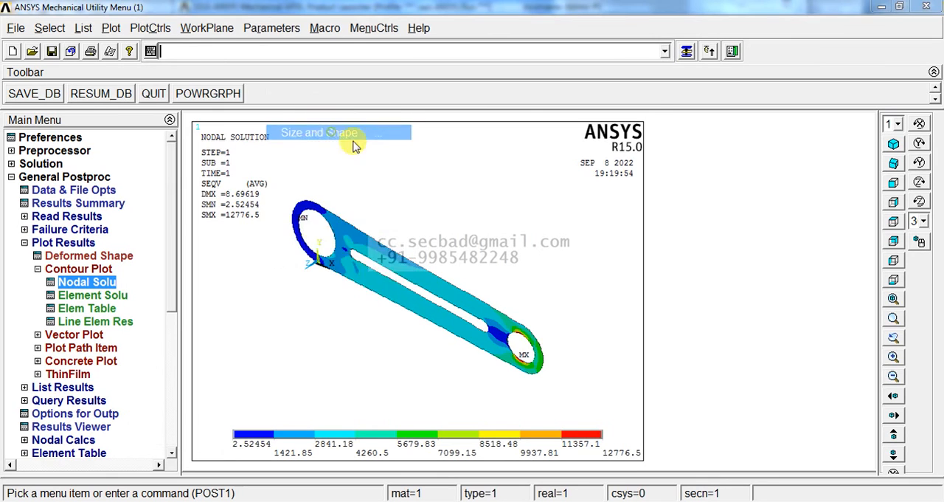
left_click(537, 143)
left_click(354, 404)
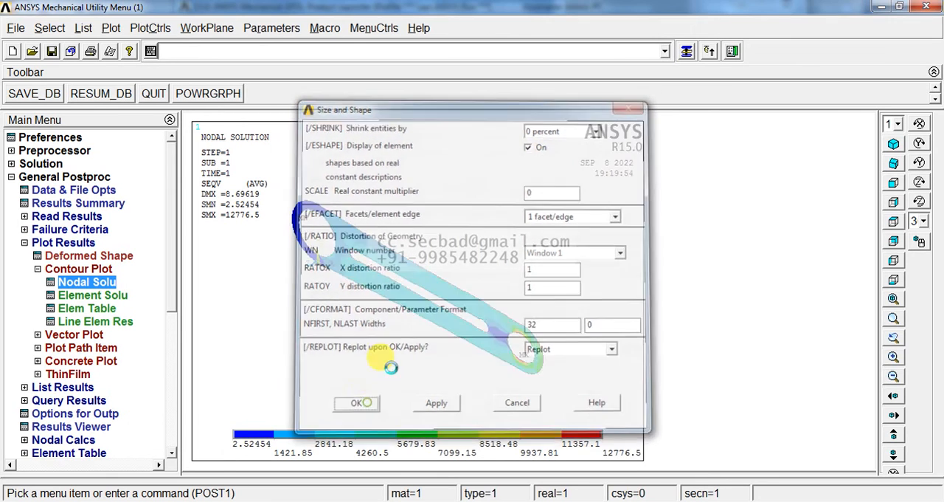
Step: Plot the element solution contour of von Mises stress on the deformed shape only
left_click(83, 295)
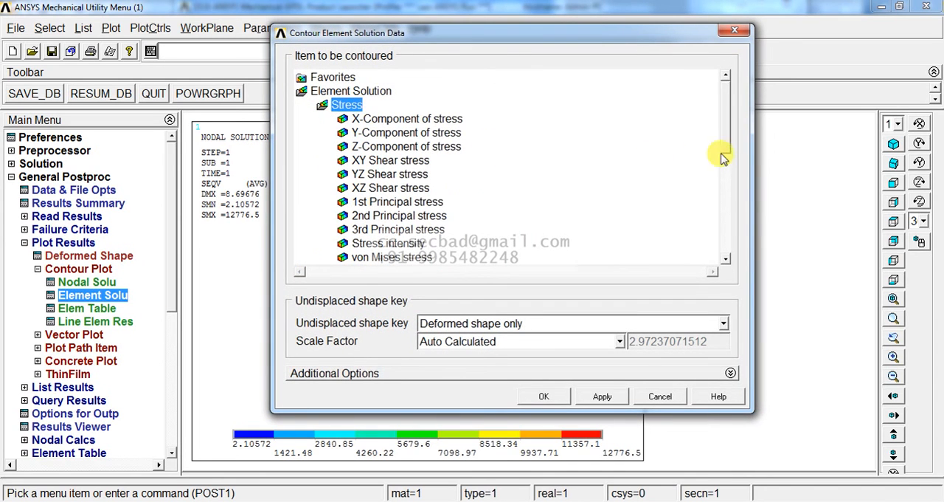
left_click(402, 259)
left_click(542, 396)
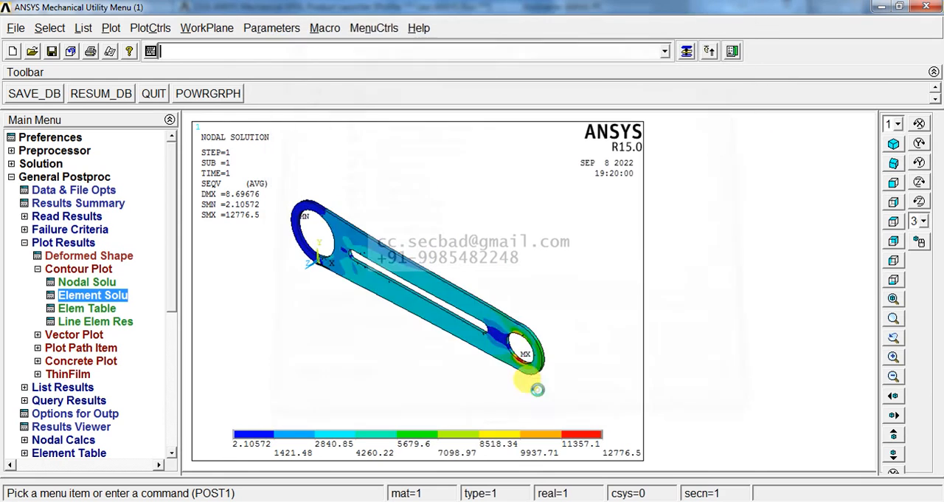
left_click(558, 386)
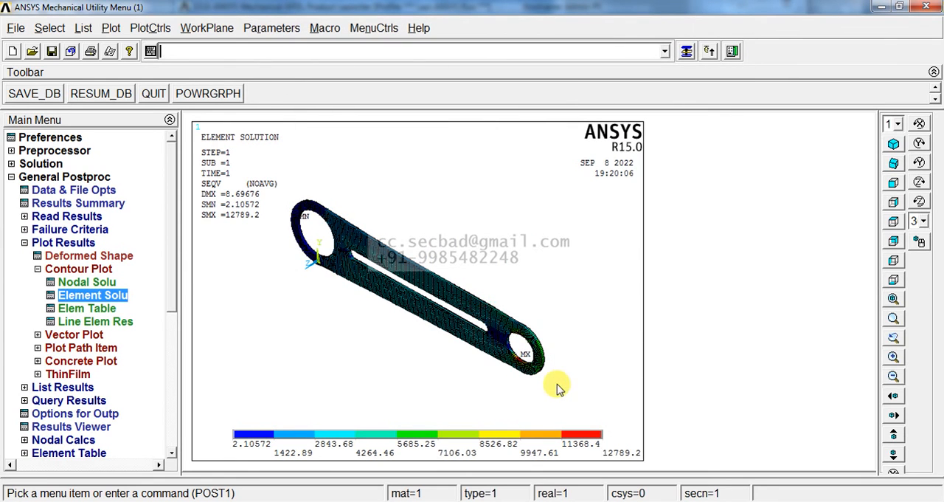
Step: Examine the element von Mises stress contour closely around the smaller hole and across the whole plate in isometric view
left_click(348, 230)
left_click(491, 366)
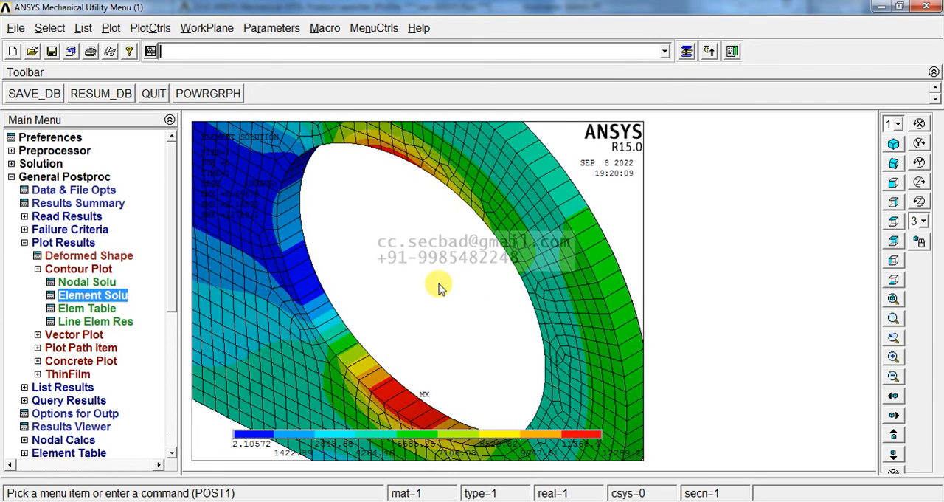
scroll(452, 278, "up", 3)
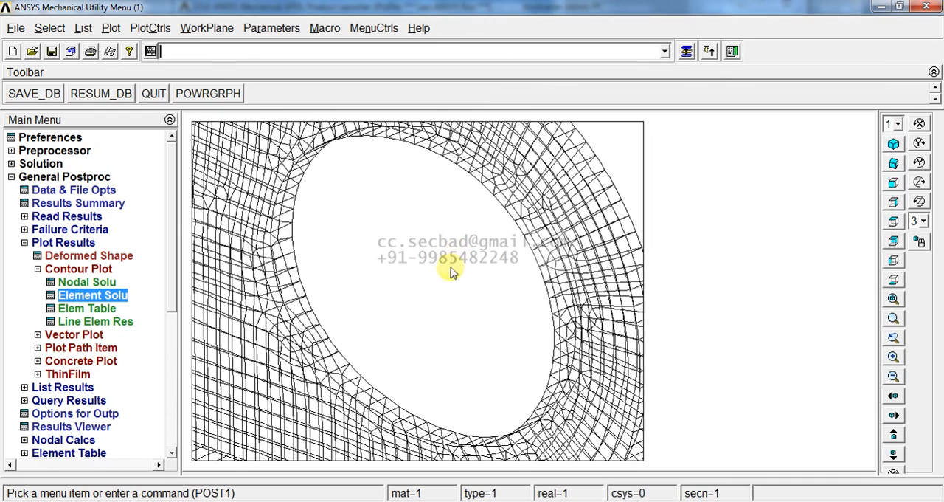
scroll(452, 271, "up", 2)
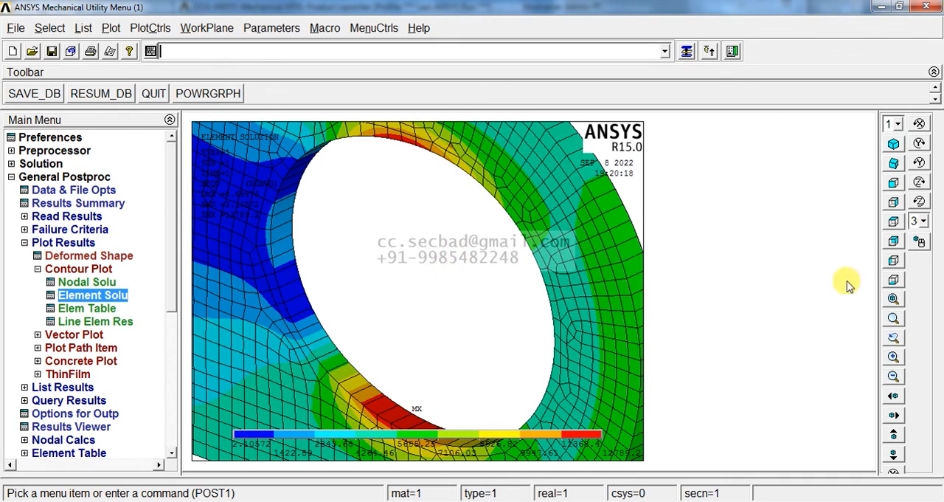
left_click(893, 298)
left_click(893, 143)
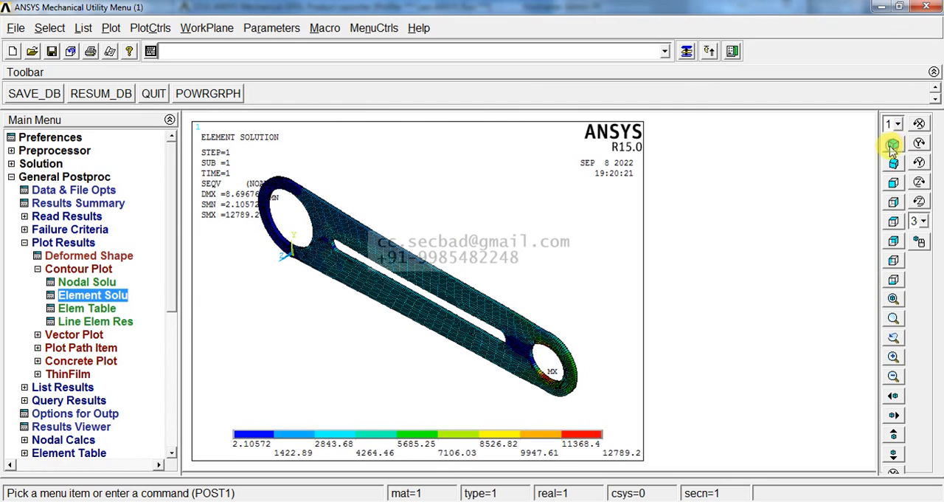
scroll(416, 302, "down", 1)
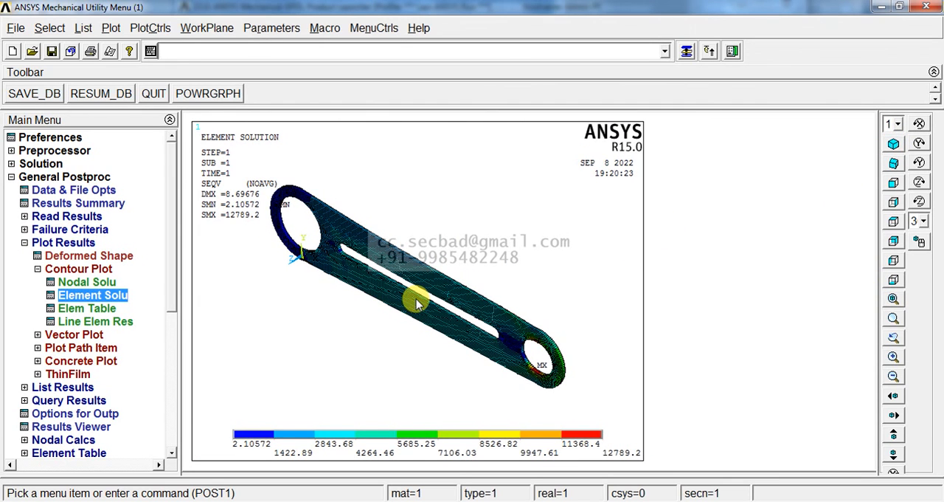
scroll(417, 302, "down", 1)
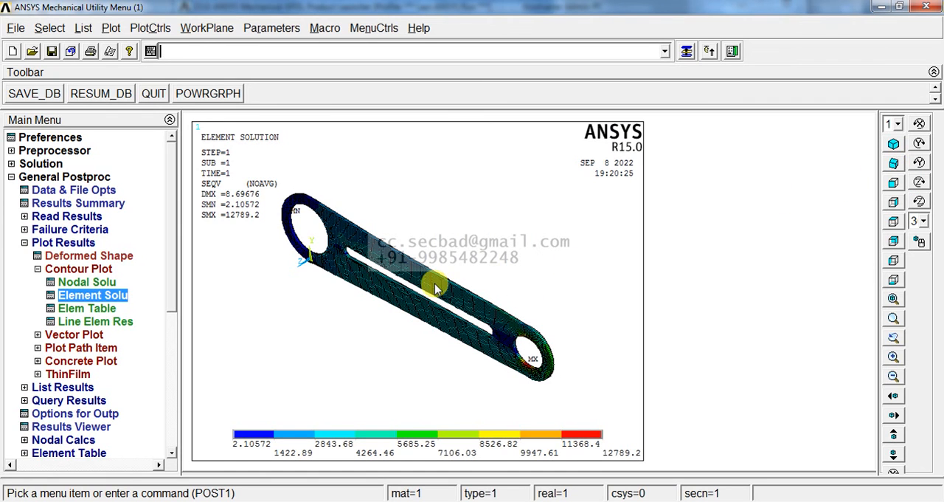
right_click_drag(436, 285, 440, 278, "ctrl")
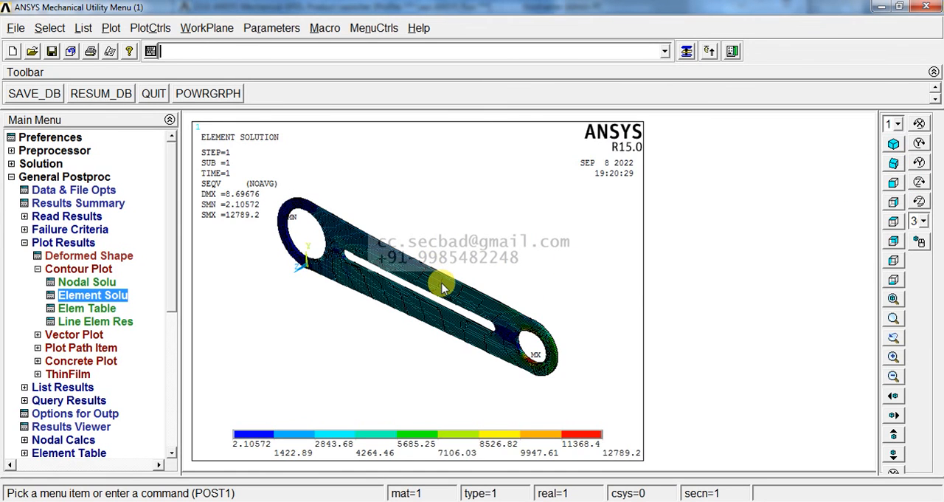